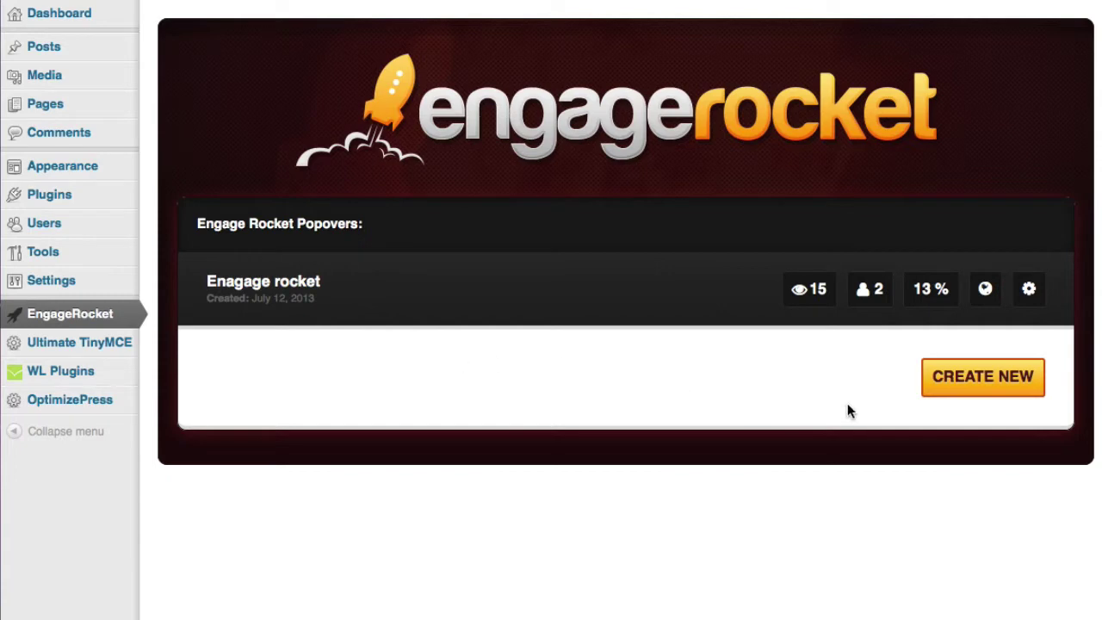
Step: Create a new EngageRocket popover named "ER Sample"
left_click(950, 384)
left_click(451, 344)
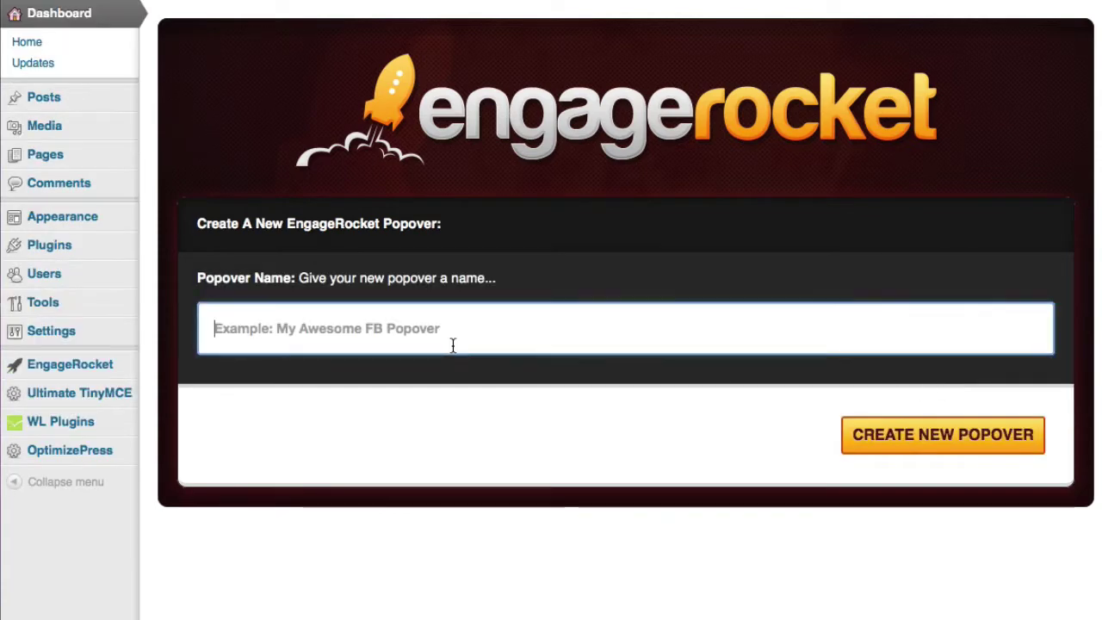
type("ER Sample")
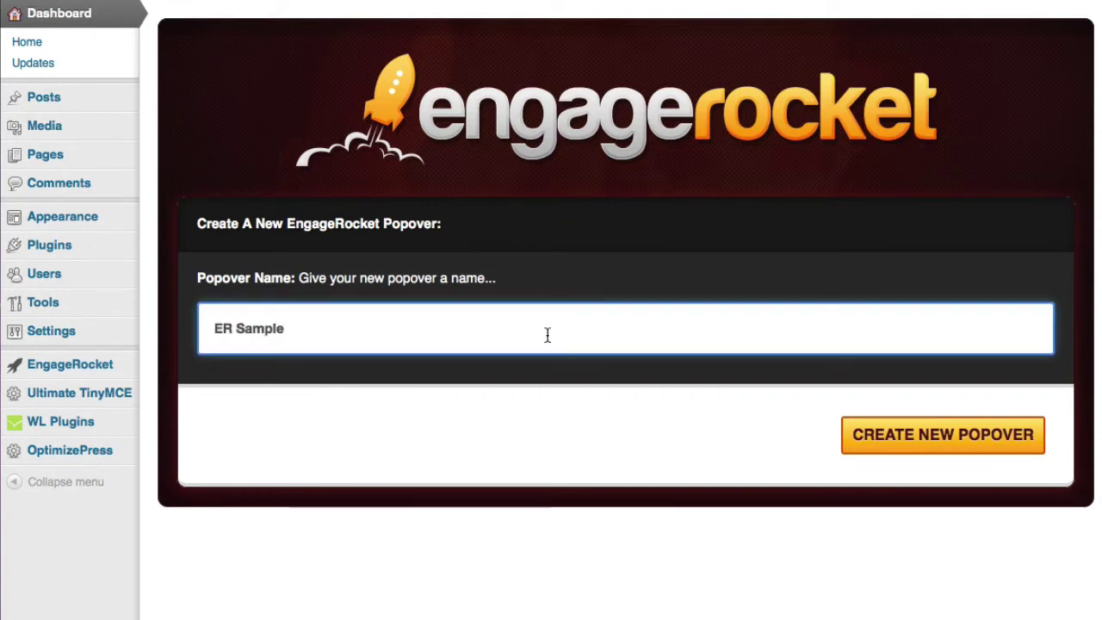
left_click(906, 437)
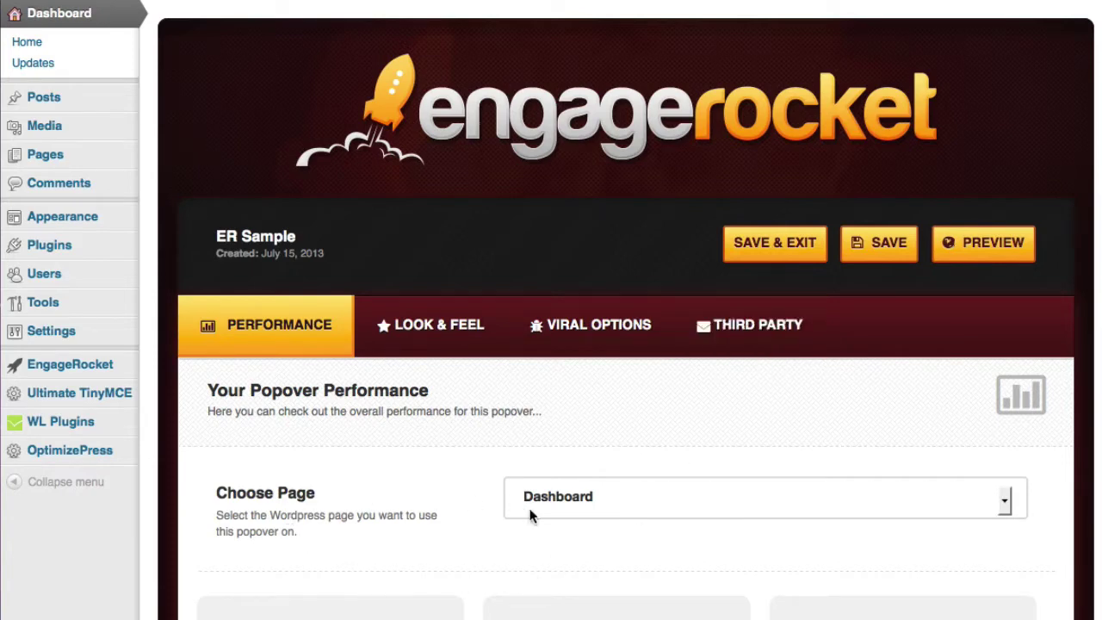
Step: Assign the popover to the WordPress page "ER Sample" and save the popover
scroll(332, 445, "down", 5)
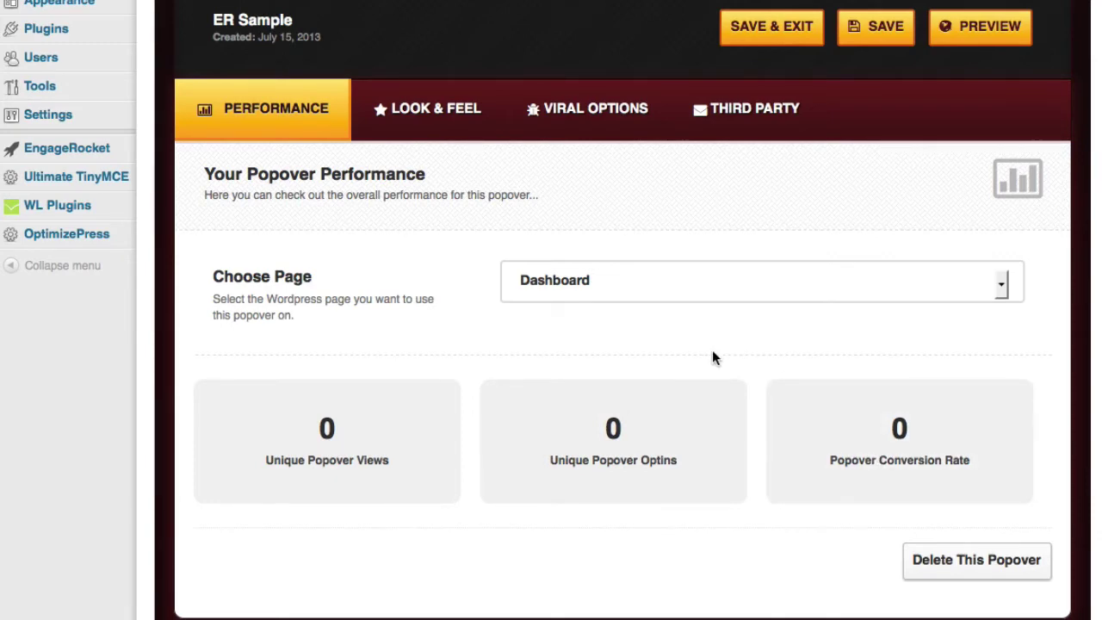
left_click(589, 282)
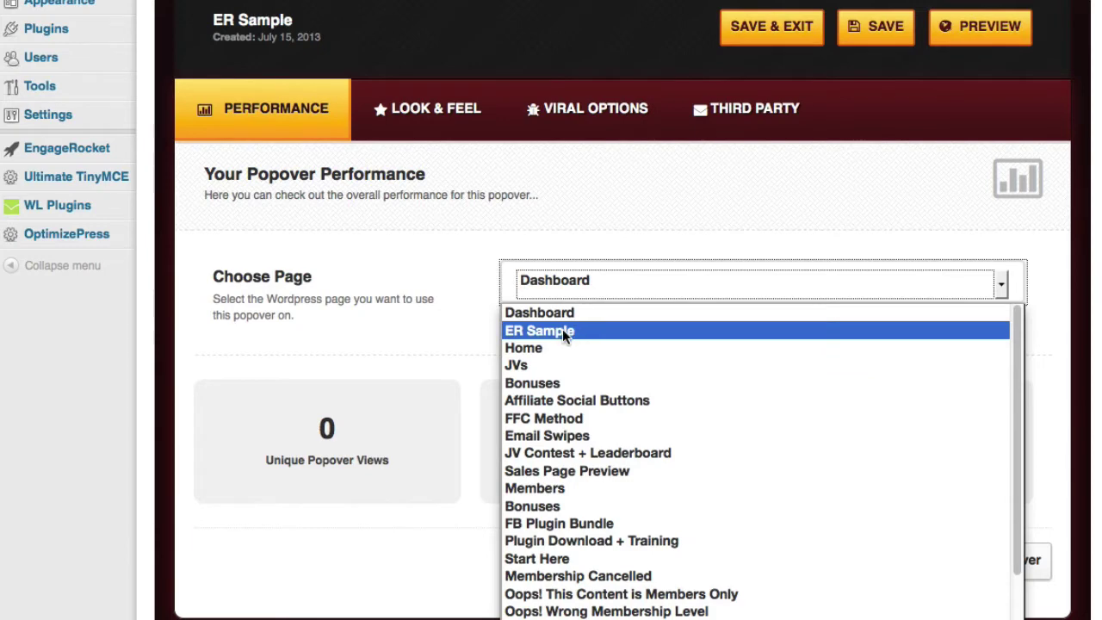
left_click(562, 330)
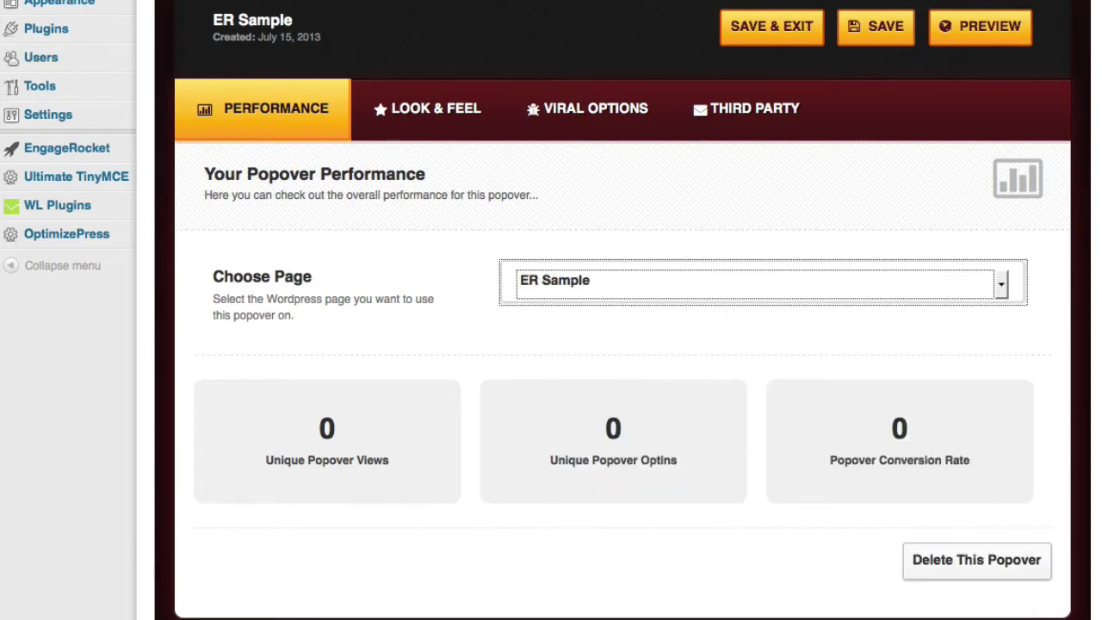
left_click(866, 28)
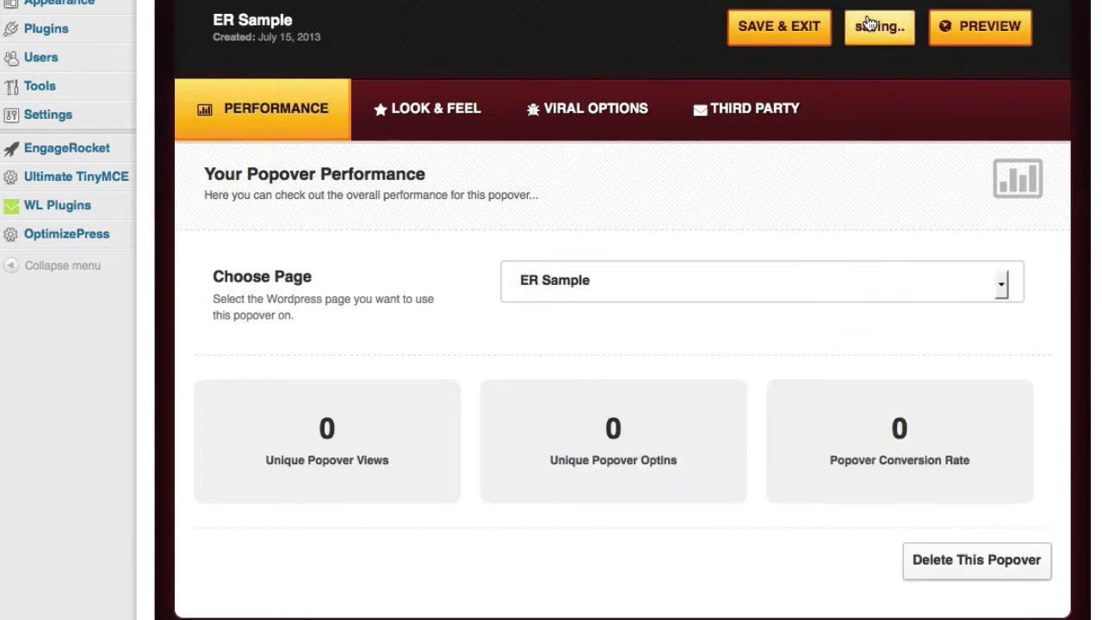
Step: In the Look & Feel settings, turn on the popover background and use Image as the background type
left_click(439, 119)
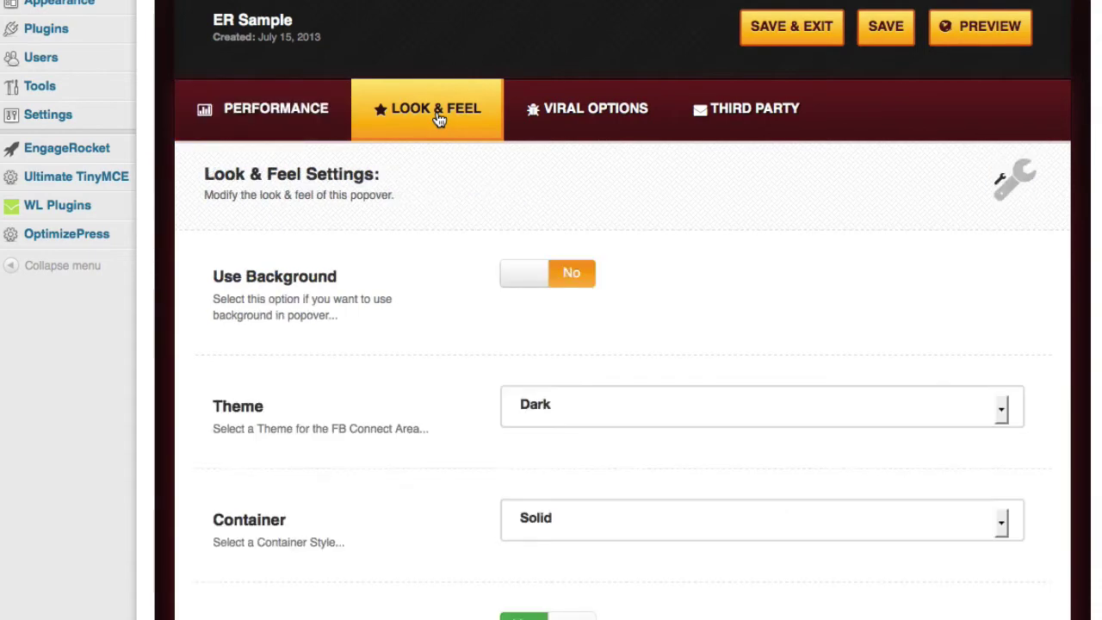
scroll(459, 162, "down", 2)
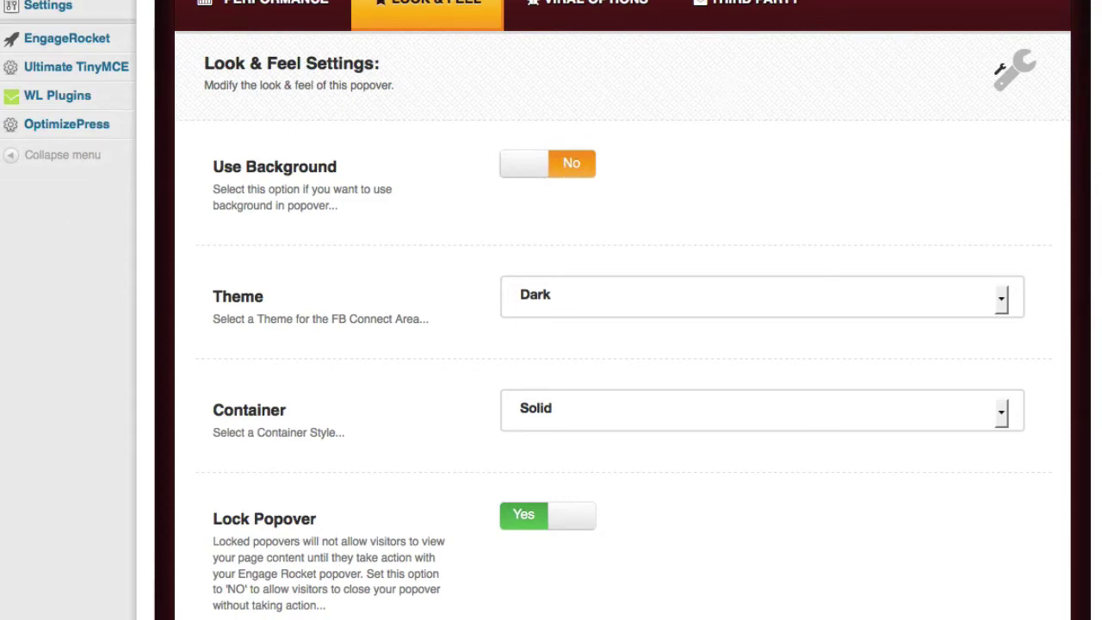
left_click(525, 163)
scroll(517, 151, "down", 5)
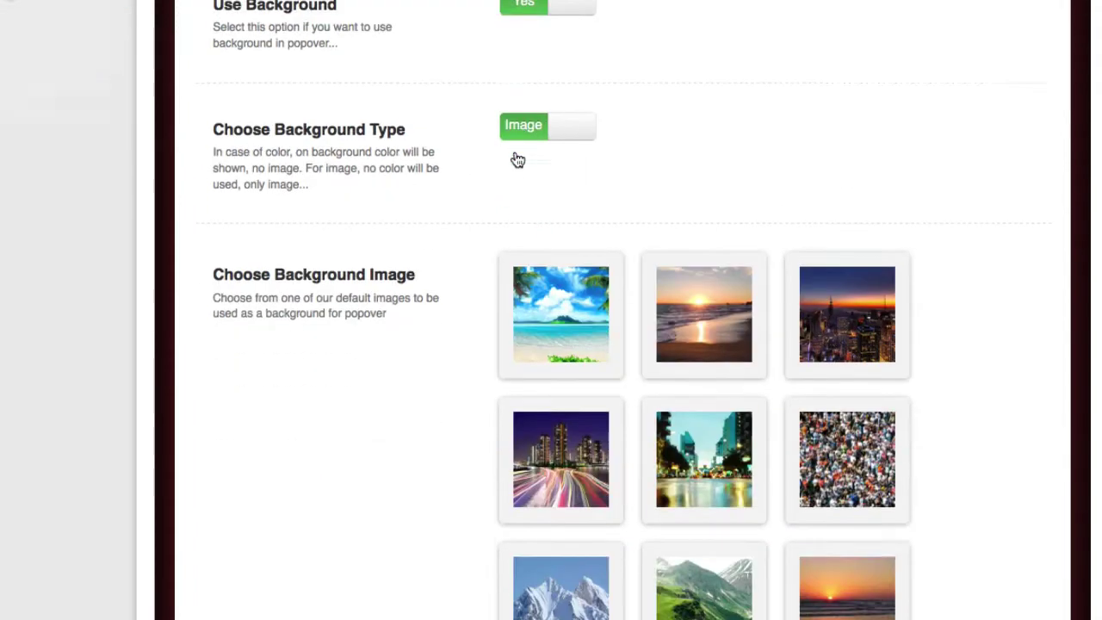
left_click(547, 107)
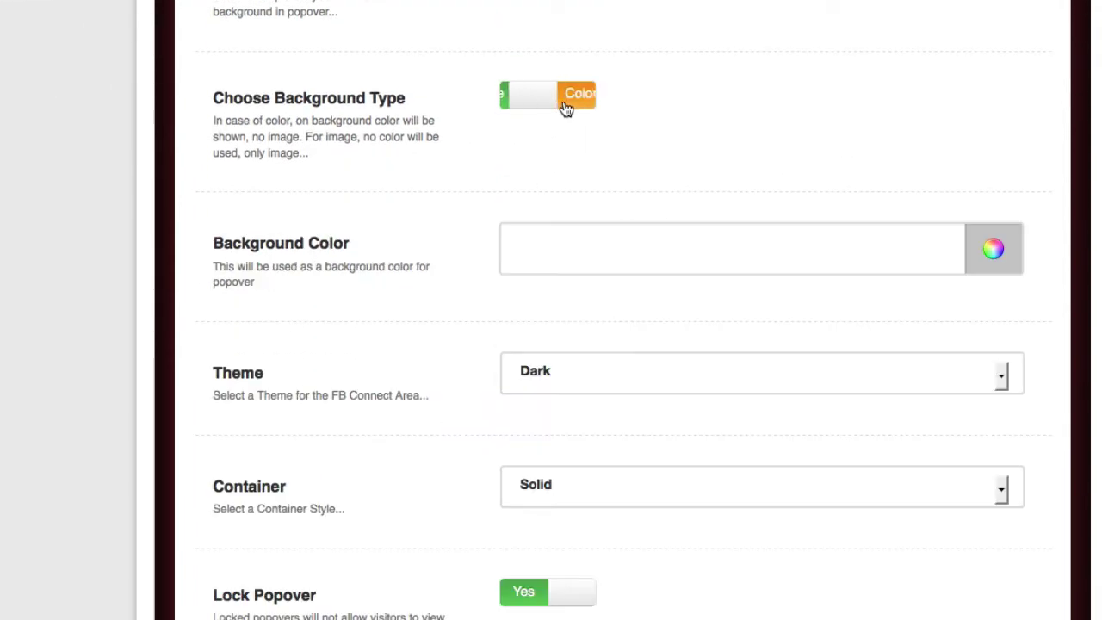
left_click(529, 97)
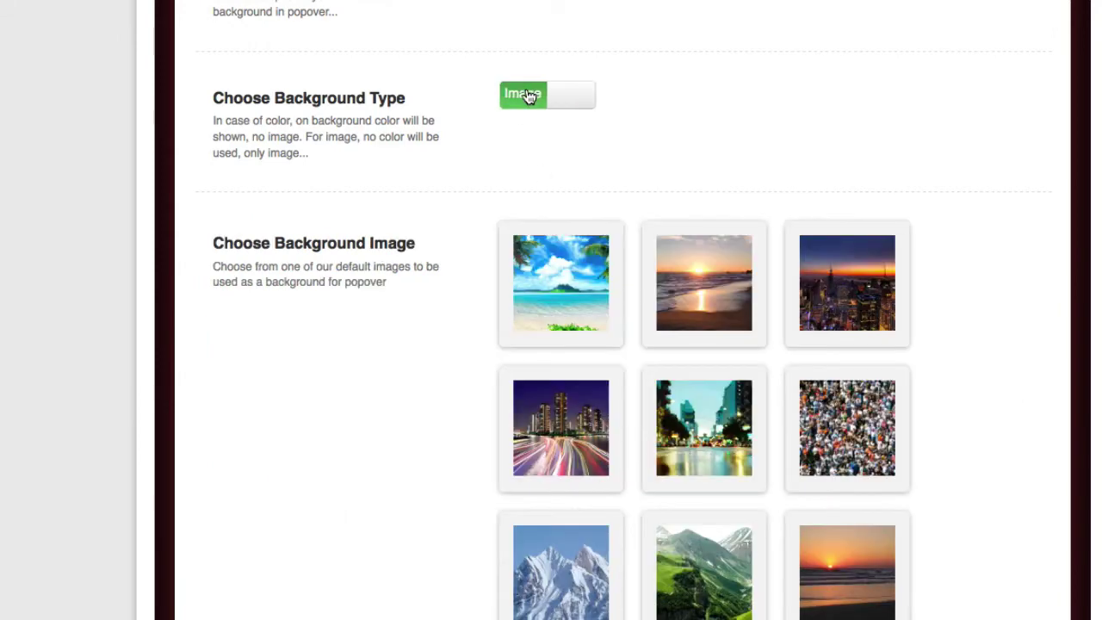
Step: Choose the default white background image with the red and blue striped airmail border
scroll(660, 106, "down", 4)
scroll(680, 191, "down", 7)
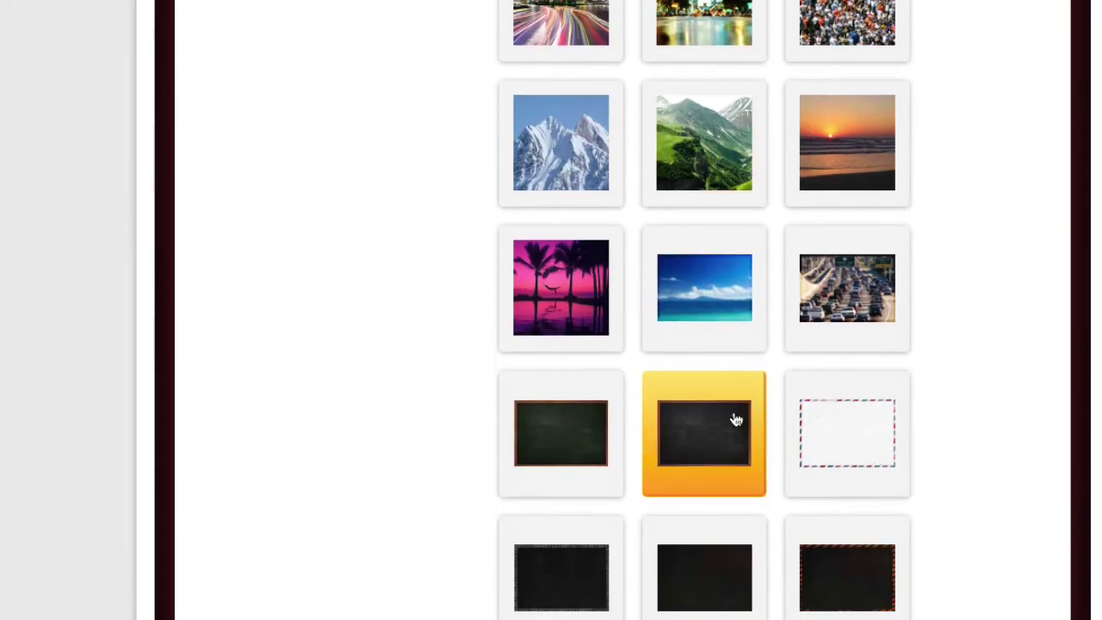
left_click(840, 440)
Step: Review the theme and container choices, keep Dark and Solid, and save the Look & Feel settings
scroll(963, 400, "down", 12)
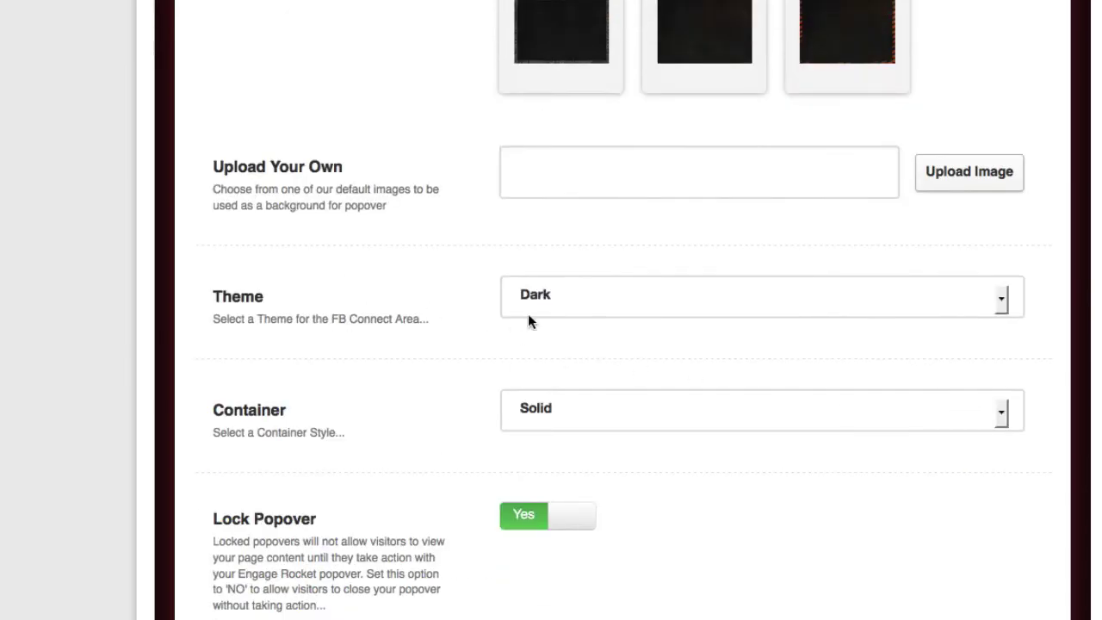
left_click(551, 306)
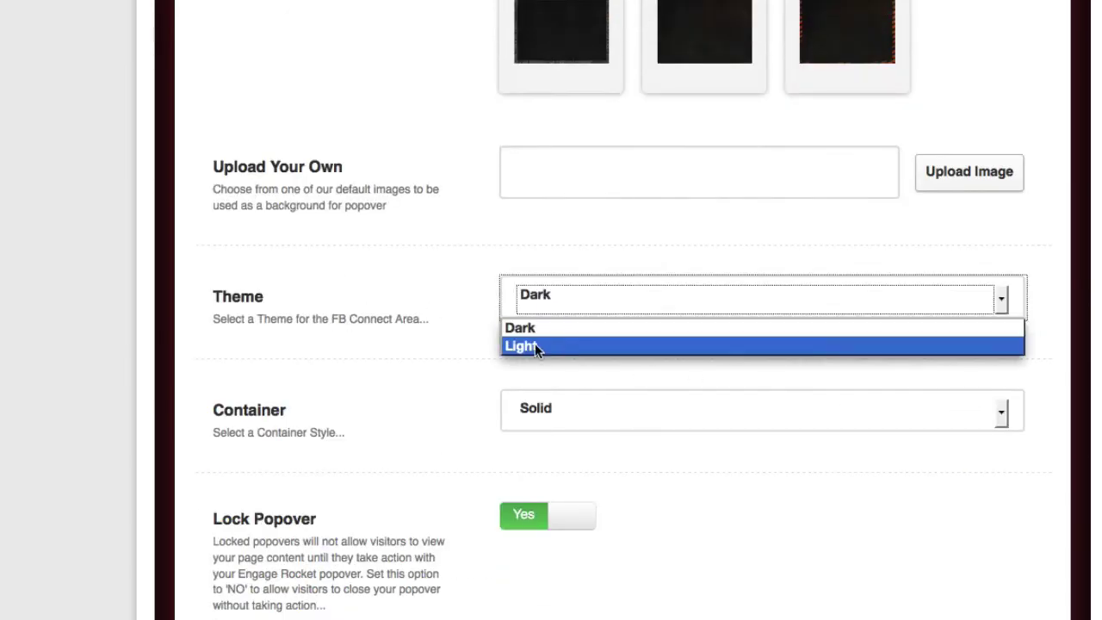
left_click(536, 407)
left_click(554, 411)
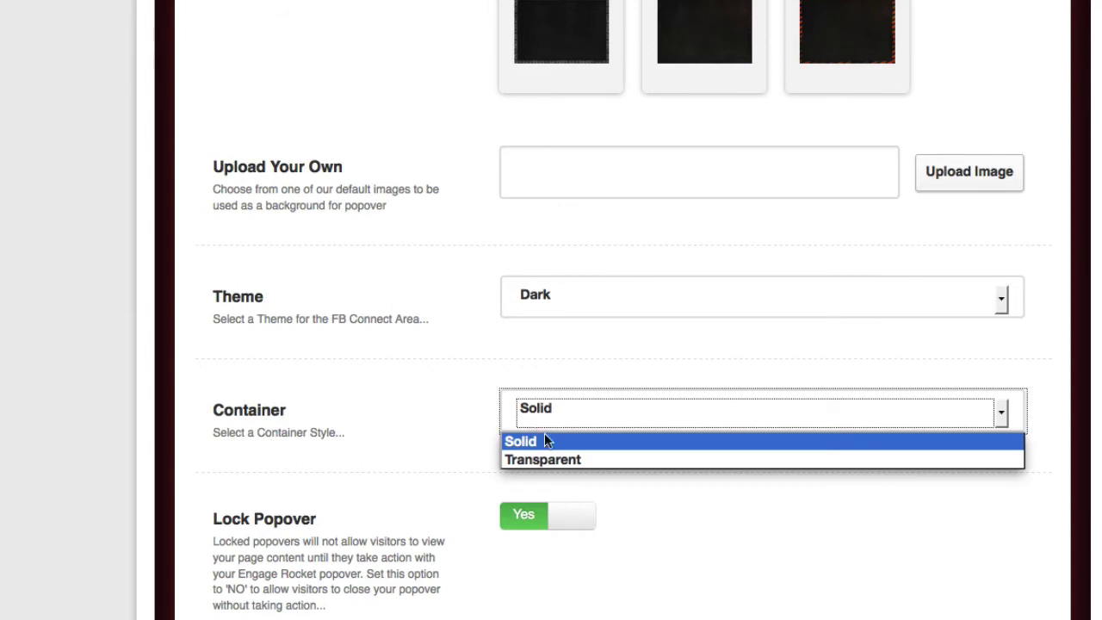
left_click(485, 396)
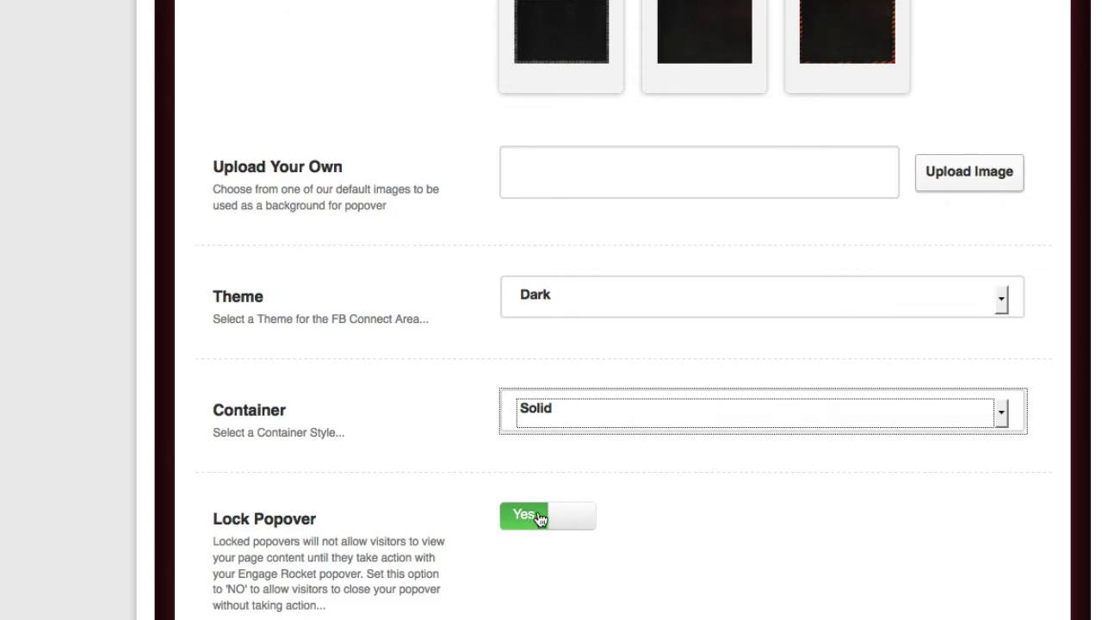
scroll(620, 431, "up", 10)
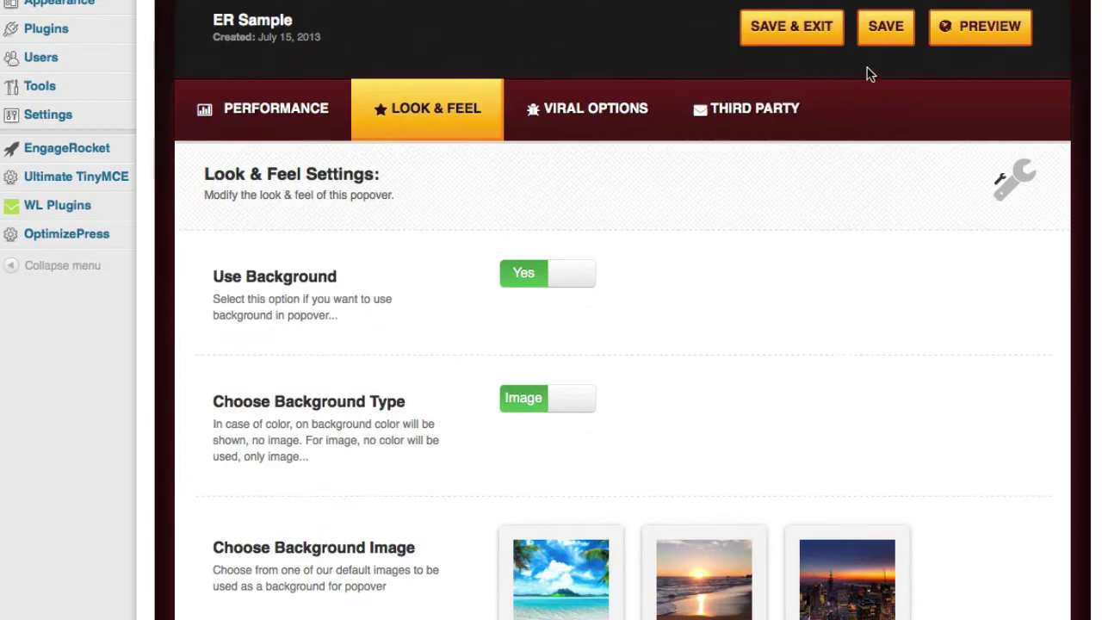
left_click(887, 30)
Step: In the Facebook viral options, set the viral object to Webinar
left_click(561, 106)
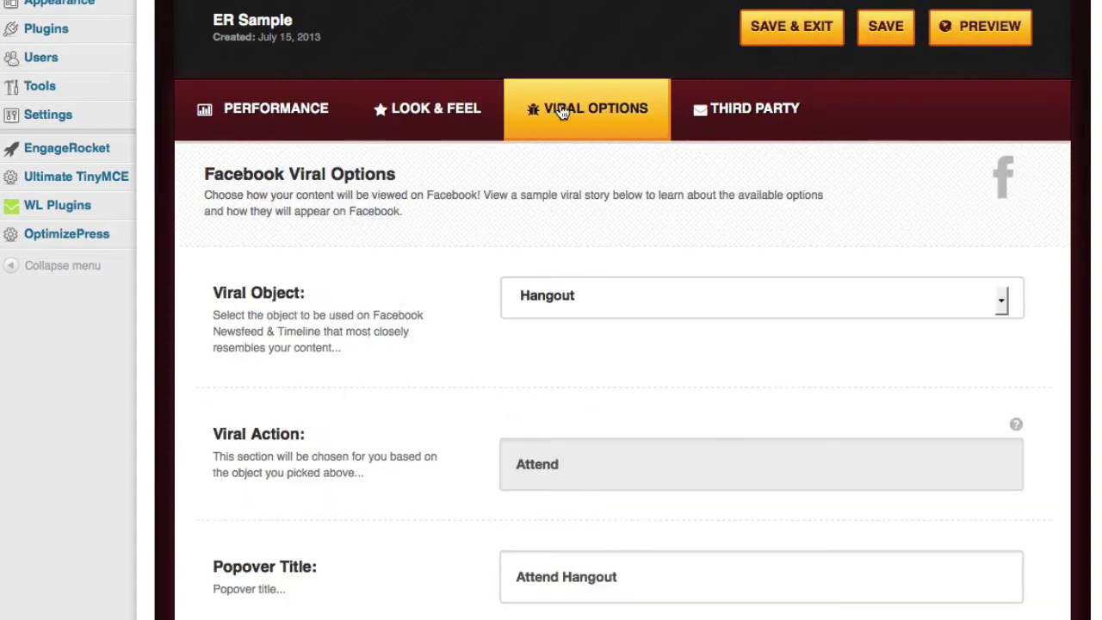
scroll(544, 164, "down", 5)
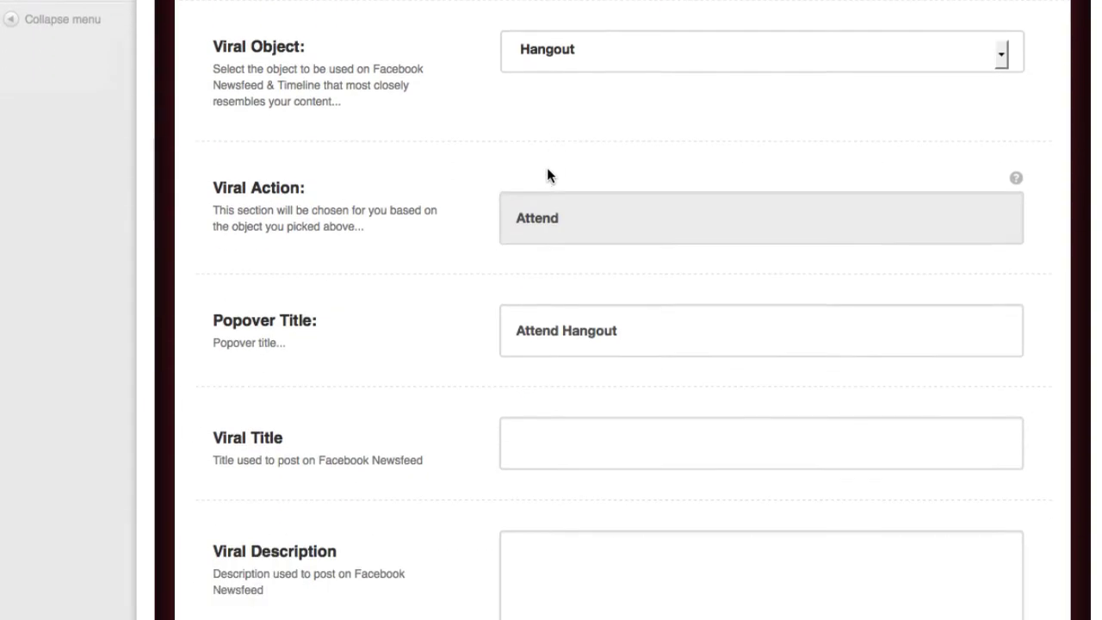
left_click(565, 53)
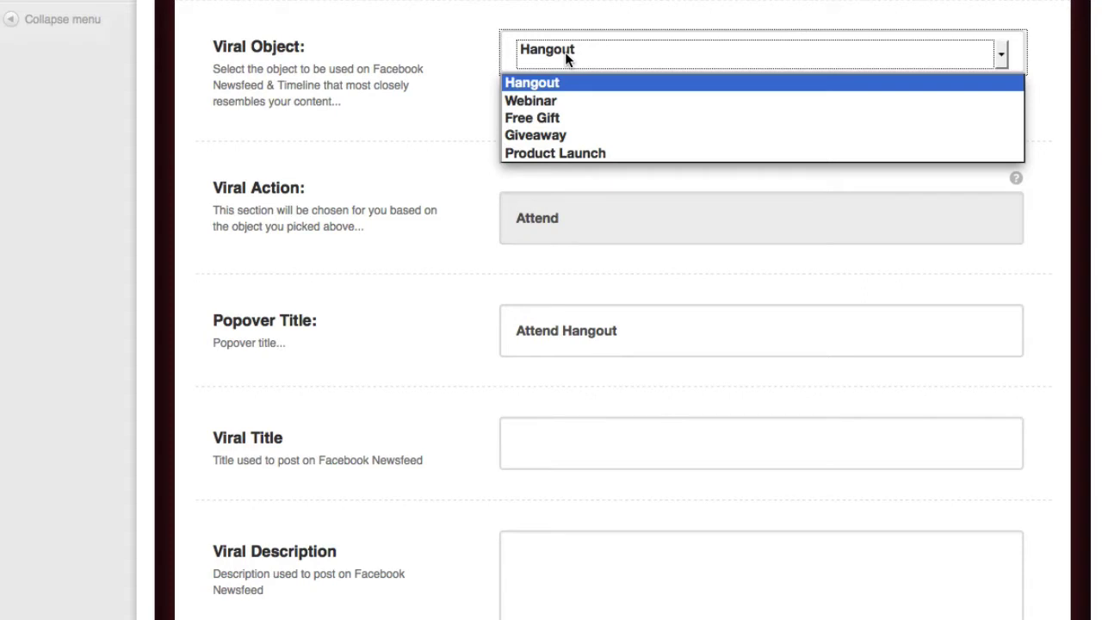
left_click(559, 103)
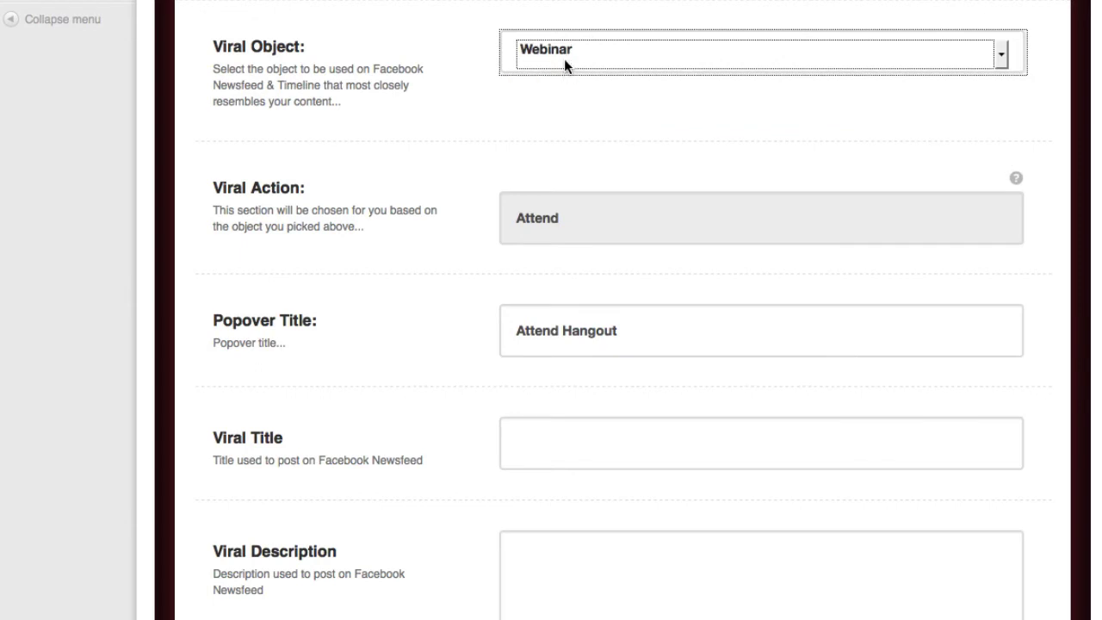
Step: Replace the popover title with "Attend Webinar"
scroll(565, 52, "up", 1)
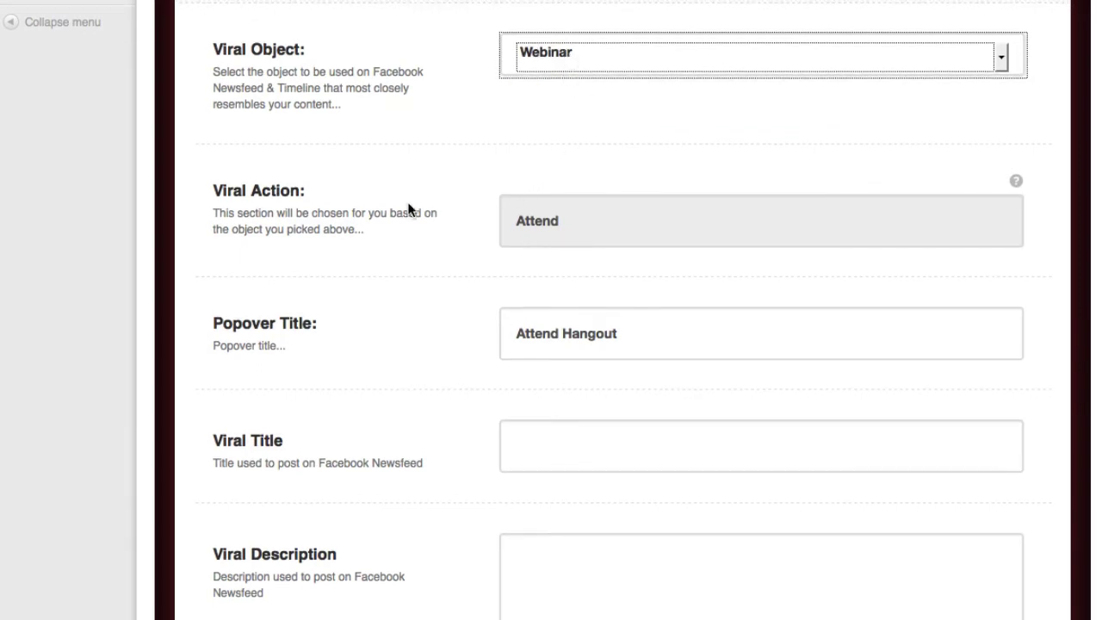
scroll(546, 223, "down", 5)
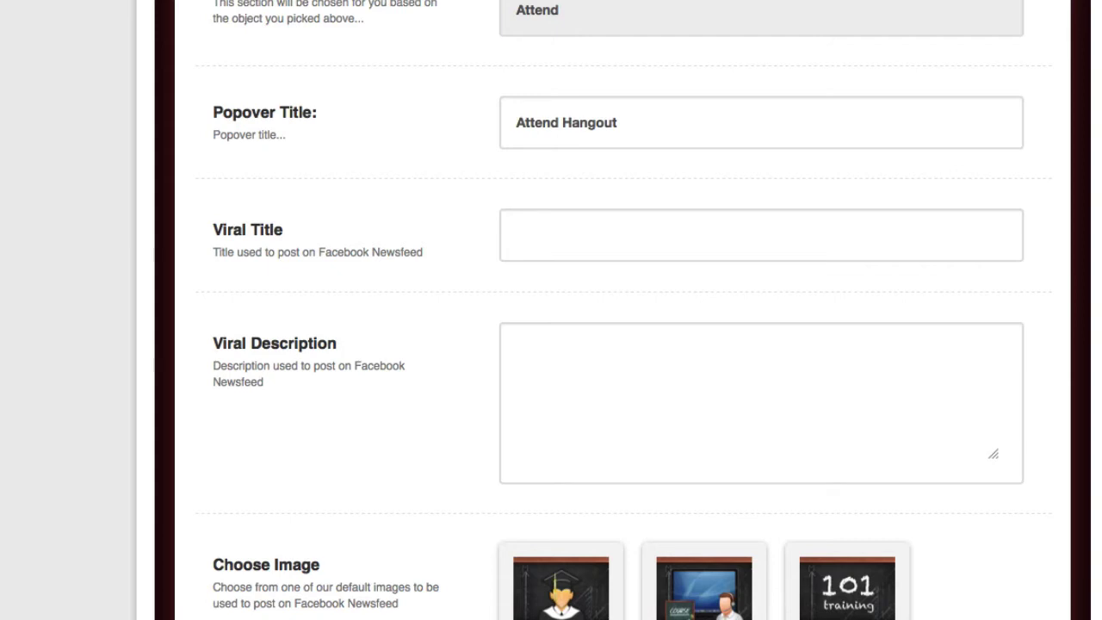
left_click_drag(630, 121, 511, 113)
type("Attend Webinar")
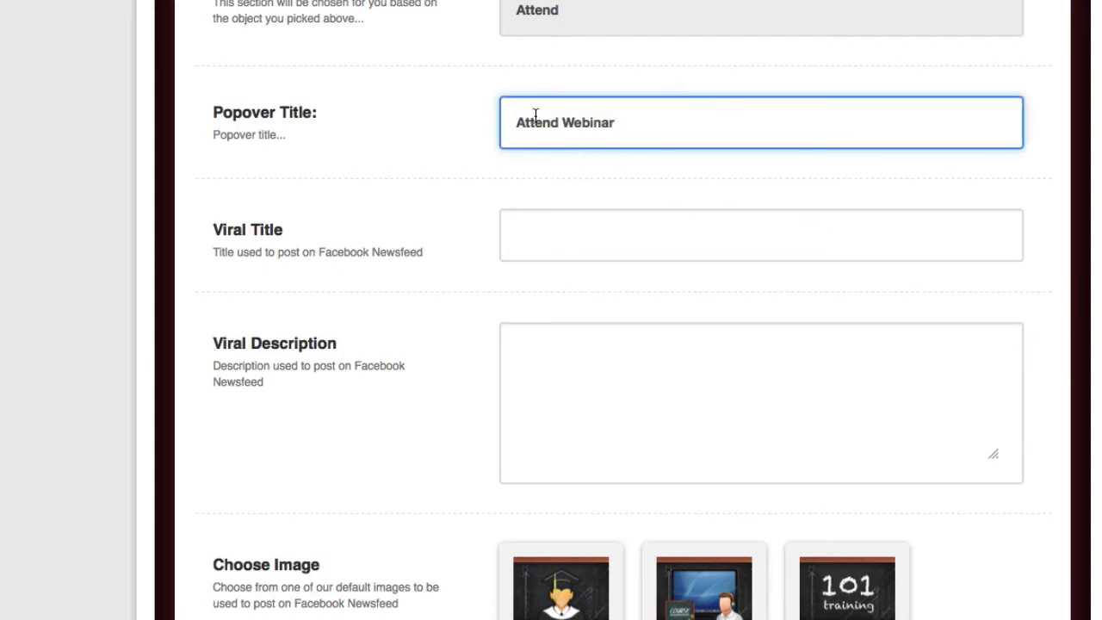
Step: Fill in the viral title for the Facebook Newsfeed post as "Reserve Your Seat - Private Webinar!"
key("super+Tab")
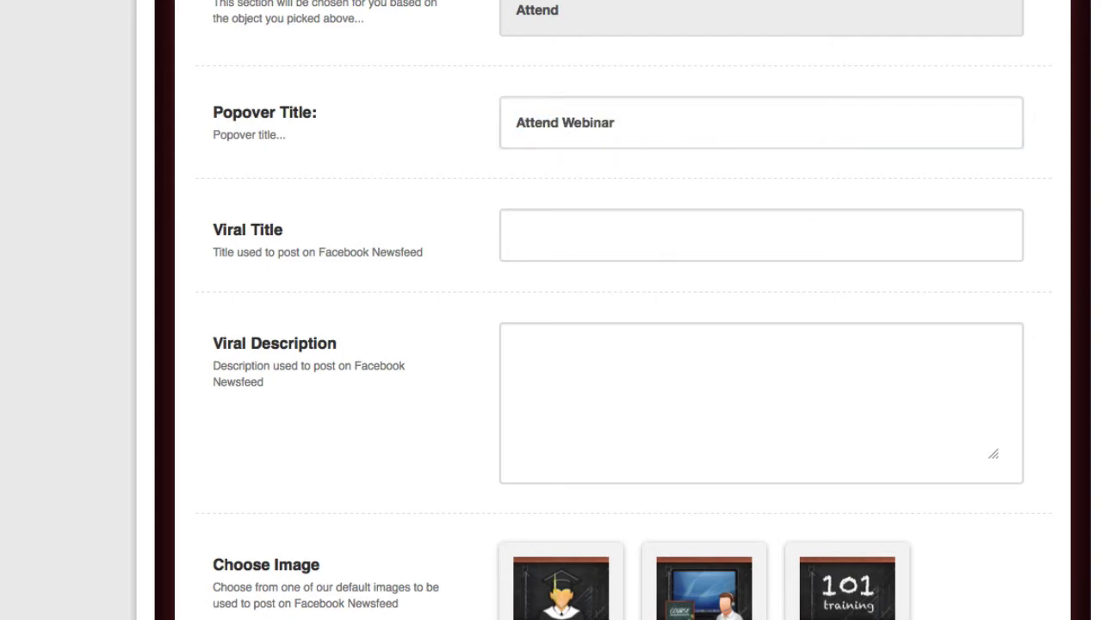
left_click(549, 241)
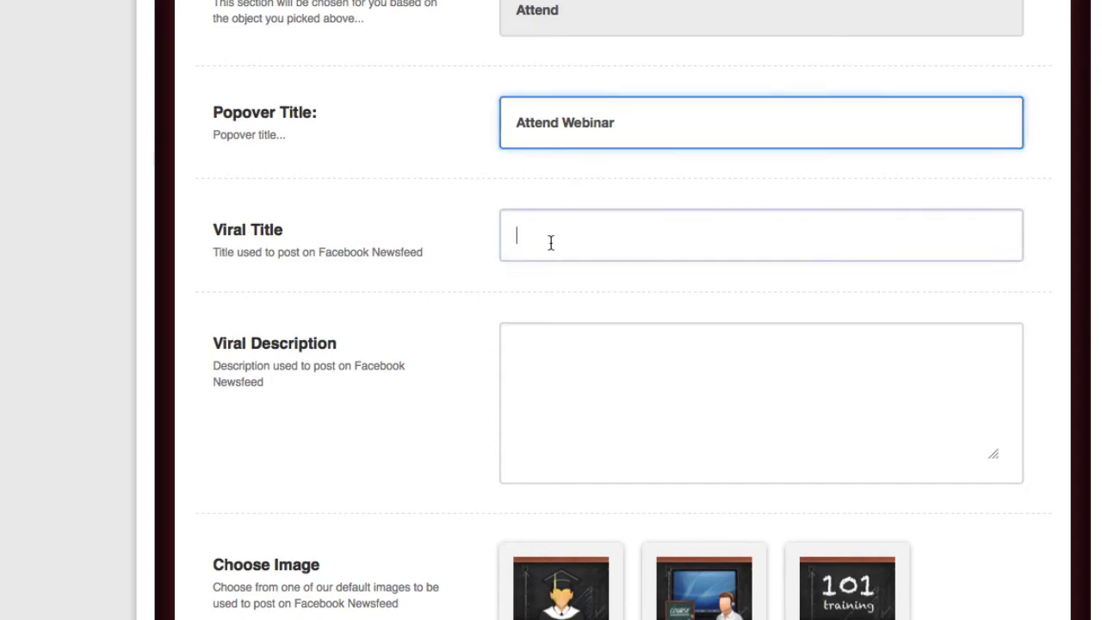
type("Reserve Your Seat - Private Webinar!")
Step: Set the viral description to "The 5 Simple Secrets to Using Facebooks Open Graph Technology to Get More Traffic to Your Offers and then CONVERT Like CRAZY."
scroll(644, 282, "down", 2)
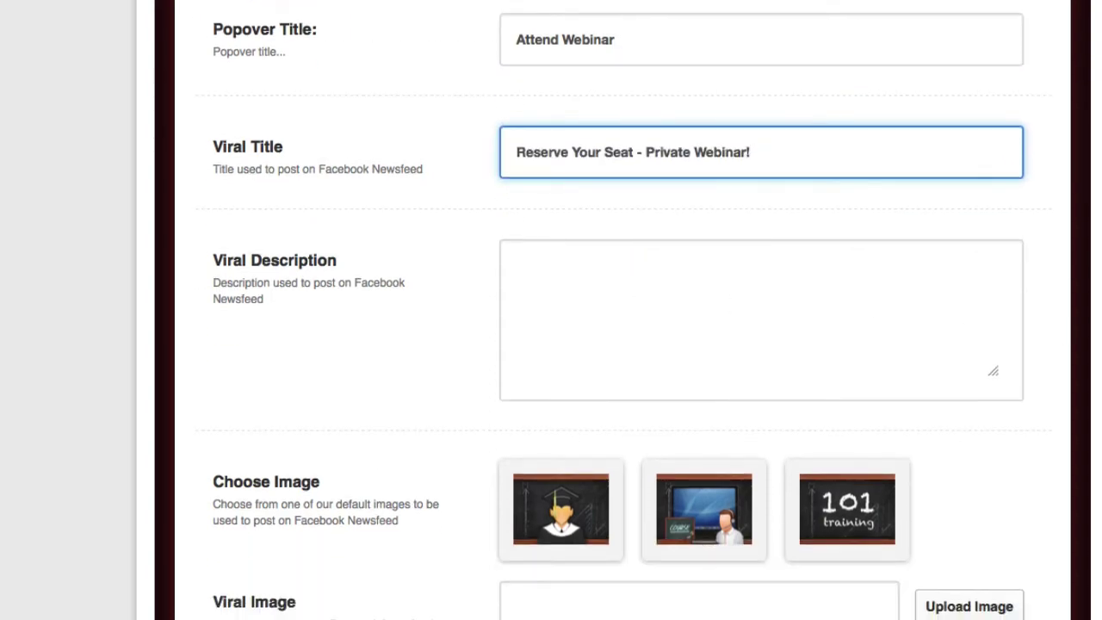
key("super+Tab")
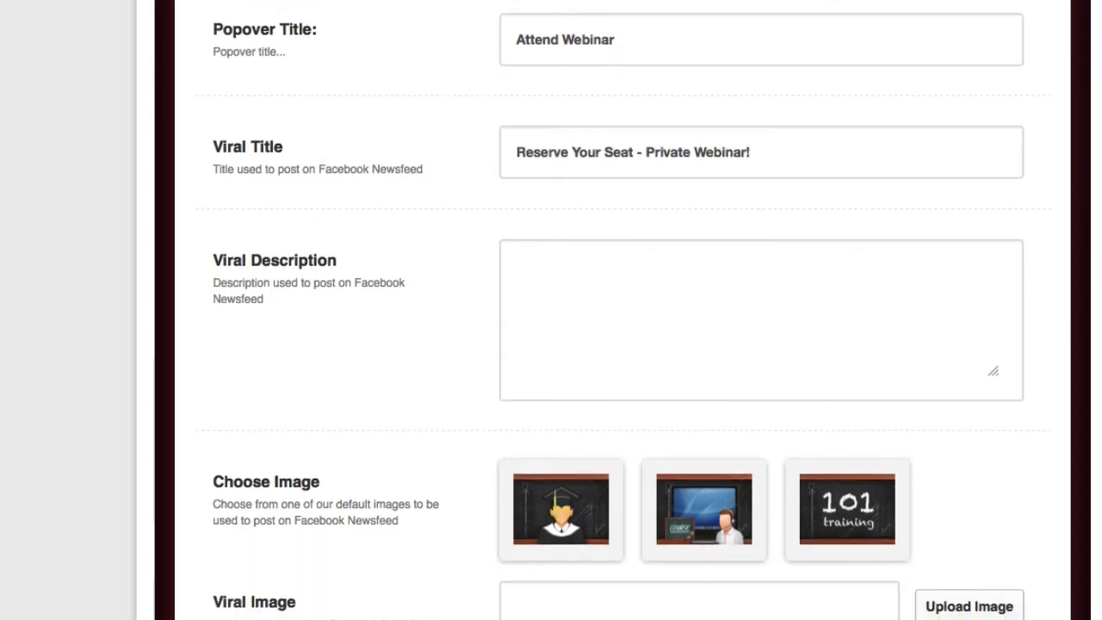
left_click(830, 318)
type("The 5 Simple Secrets to Using Facebooks Open Graph Technology to Get More Traffic to Your Offers and then CONVERT Like CRAZY.")
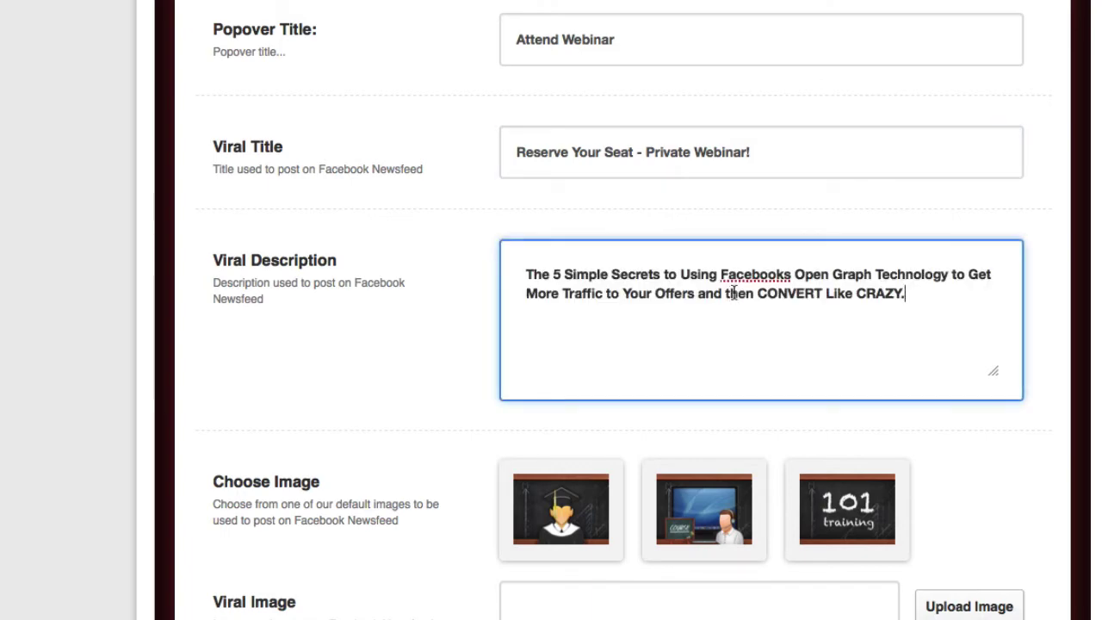
Step: Choose the default graduate-on-chalkboard image as the picture for the Facebook Newsfeed post
scroll(580, 345, "down", 5)
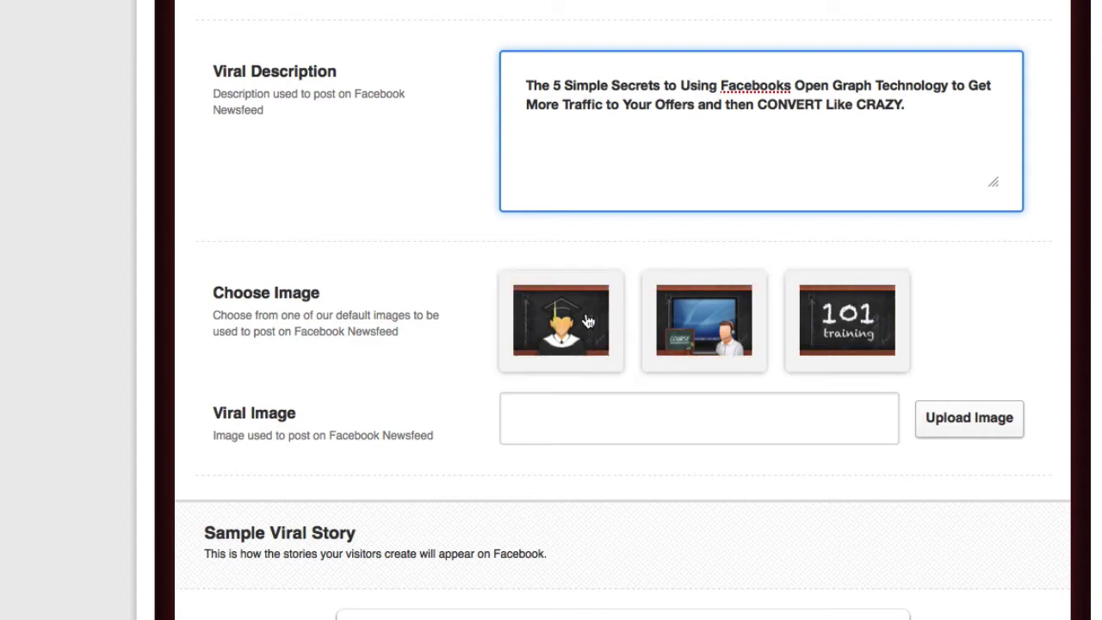
scroll(459, 258, "up", 5)
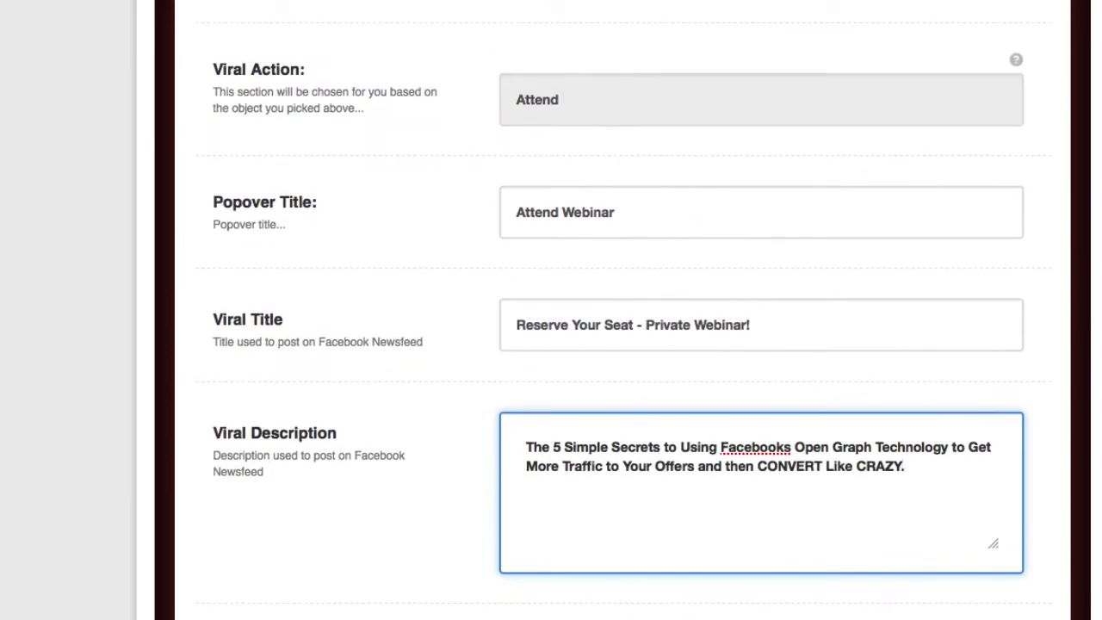
scroll(627, 221, "down", 7)
left_click(615, 287)
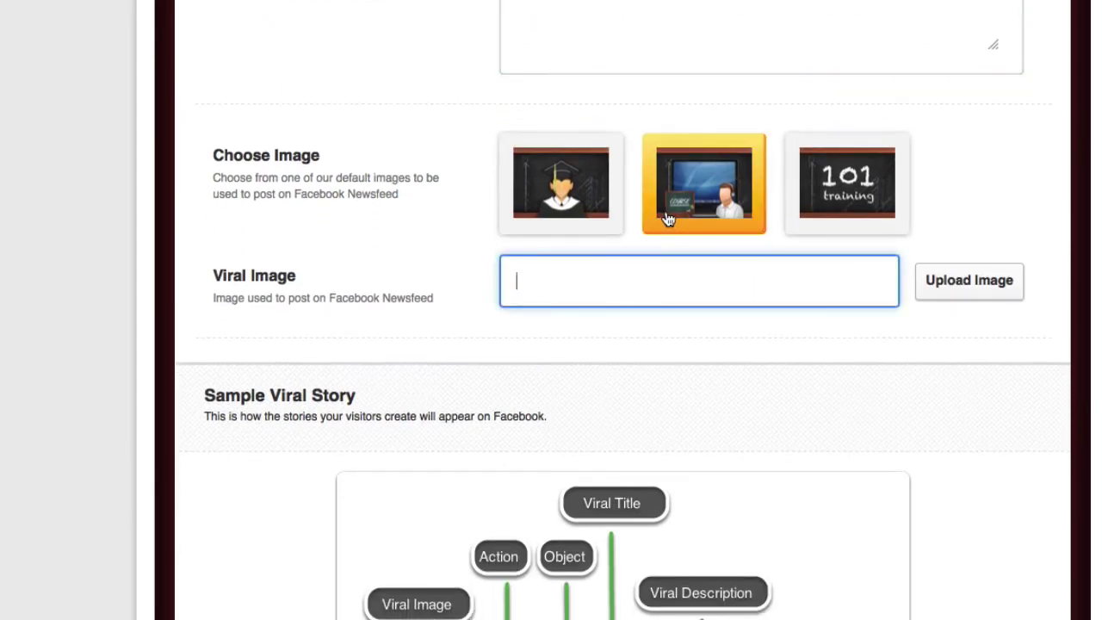
left_click(558, 199)
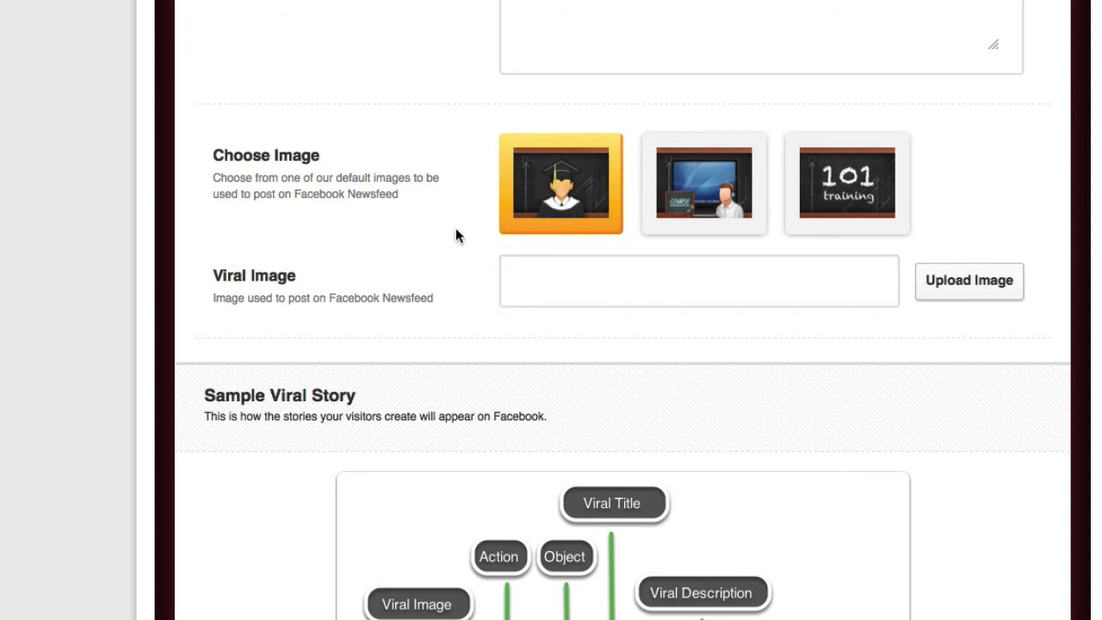
Step: Examine the Sample Viral Story diagram to see where each viral field appears in a Facebook post
scroll(456, 229, "down", 3)
scroll(457, 234, "up", 14)
scroll(655, 215, "down", 10)
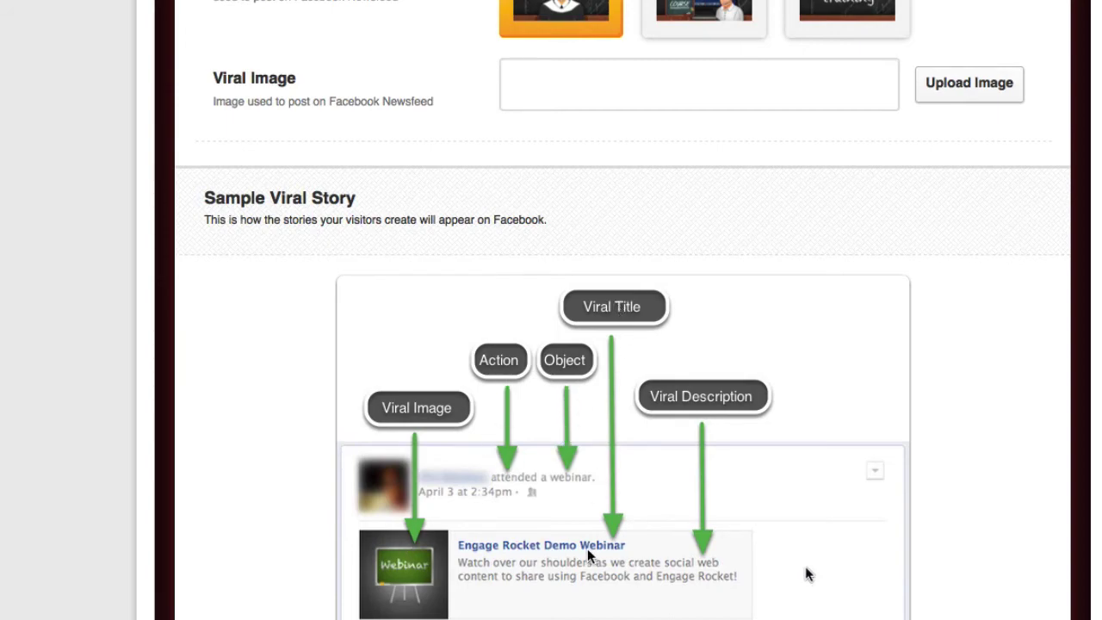
Step: Save the ER Sample popover with its Facebook viral options
scroll(592, 578, "up", 6)
scroll(589, 579, "up", 5)
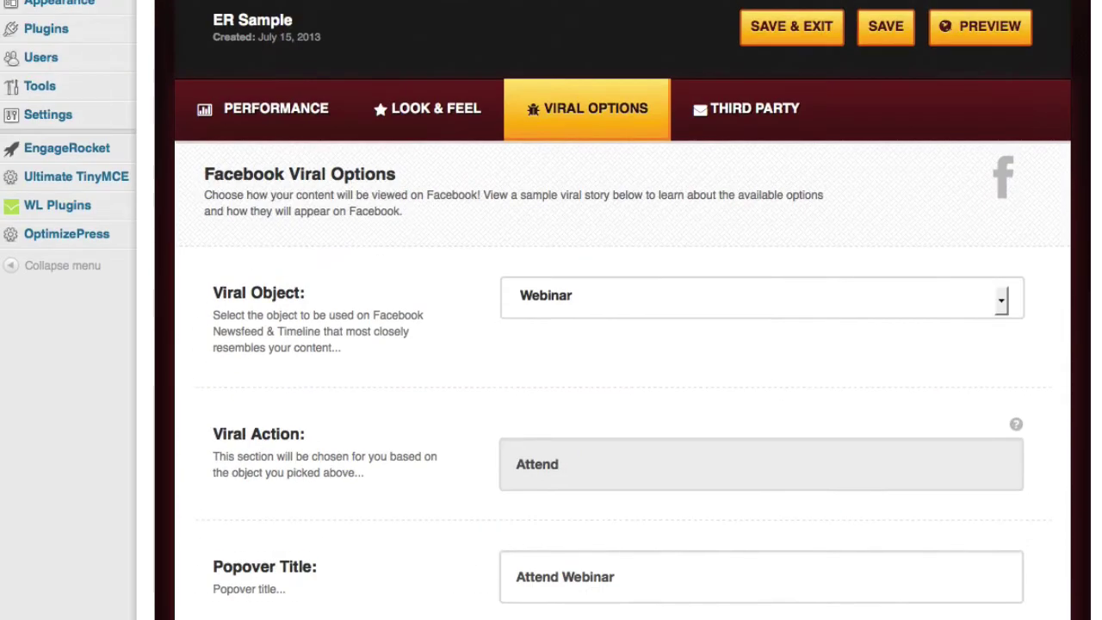
left_click(877, 32)
left_click(767, 109)
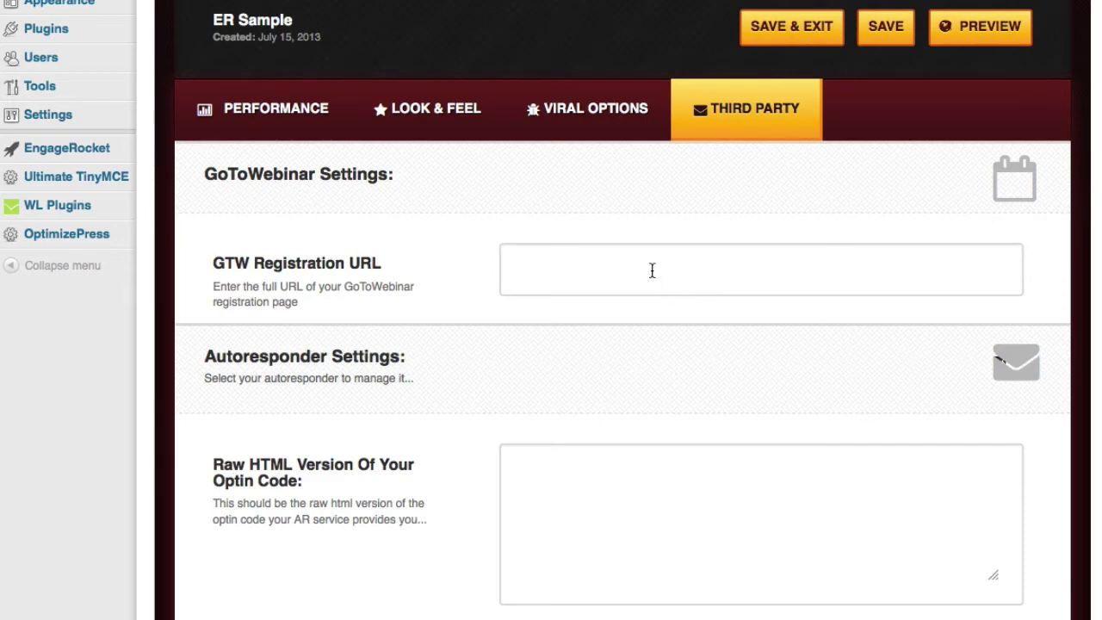
left_click(629, 257)
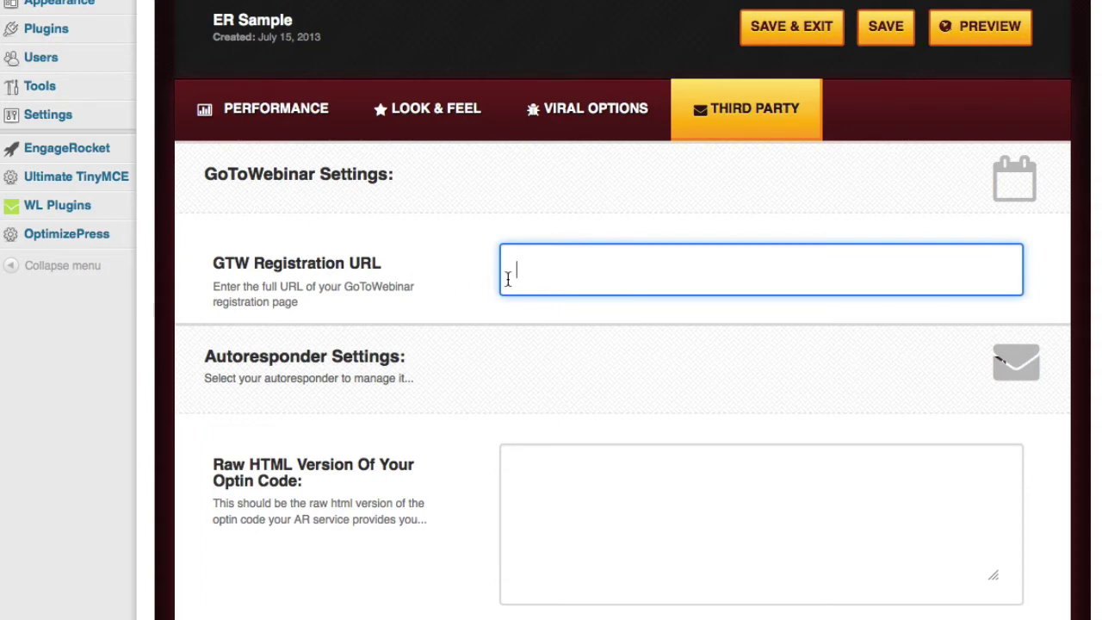
type("https://www3.gotomeeting.com/register/138212814")
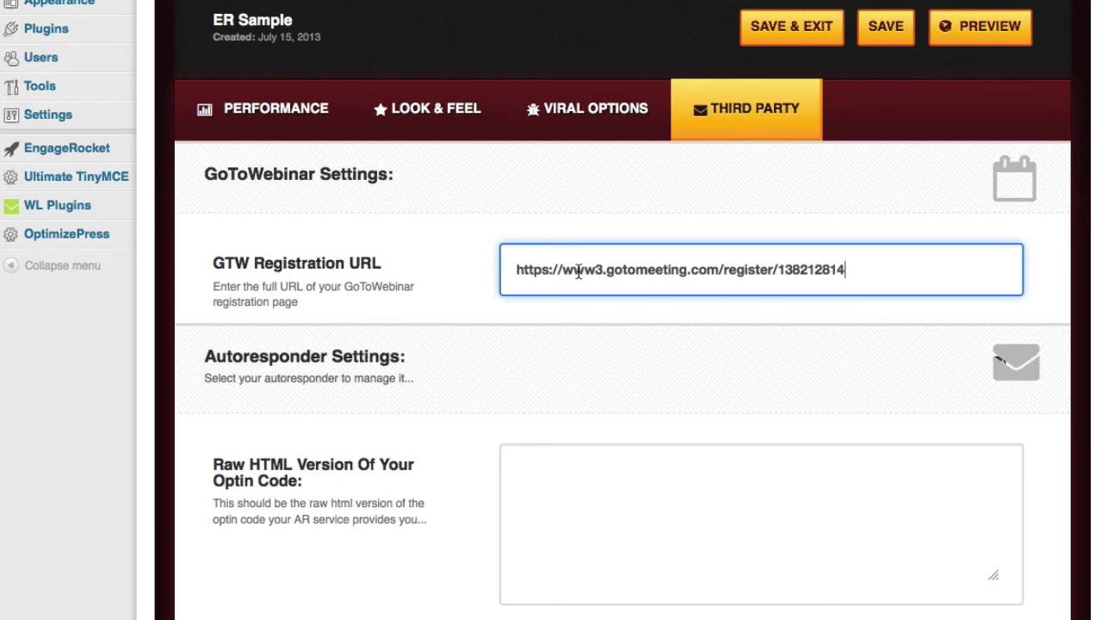
Step: Examine the autoresponder settings, from the raw HTML optin code down to the AR post URL, name, email and hidden fields
scroll(579, 273, "down", 5)
left_click(577, 274)
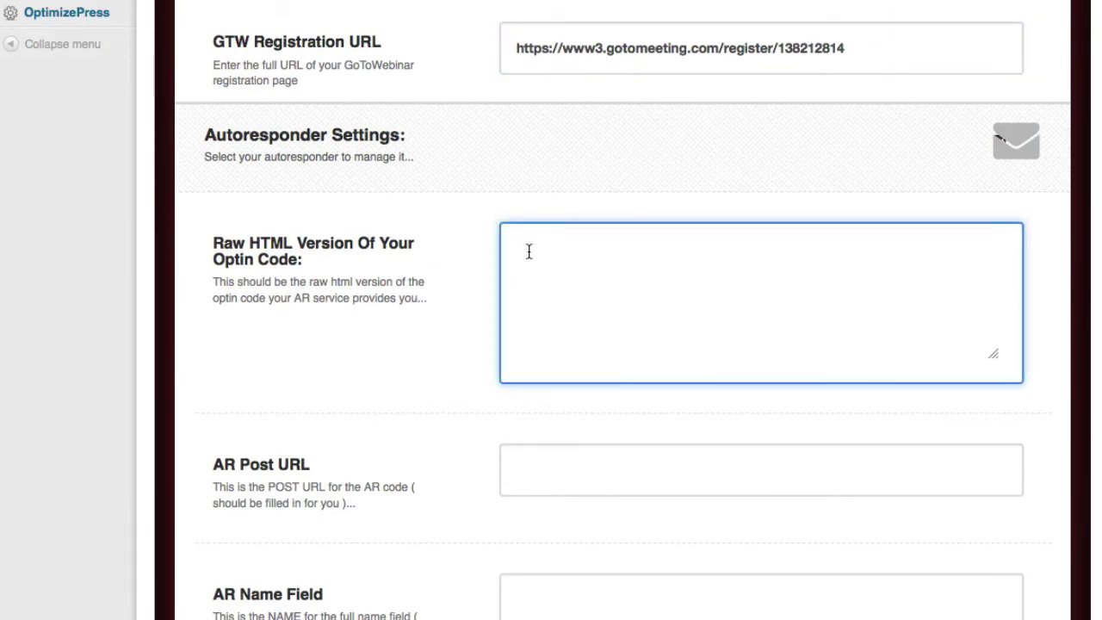
scroll(629, 350, "down", 5)
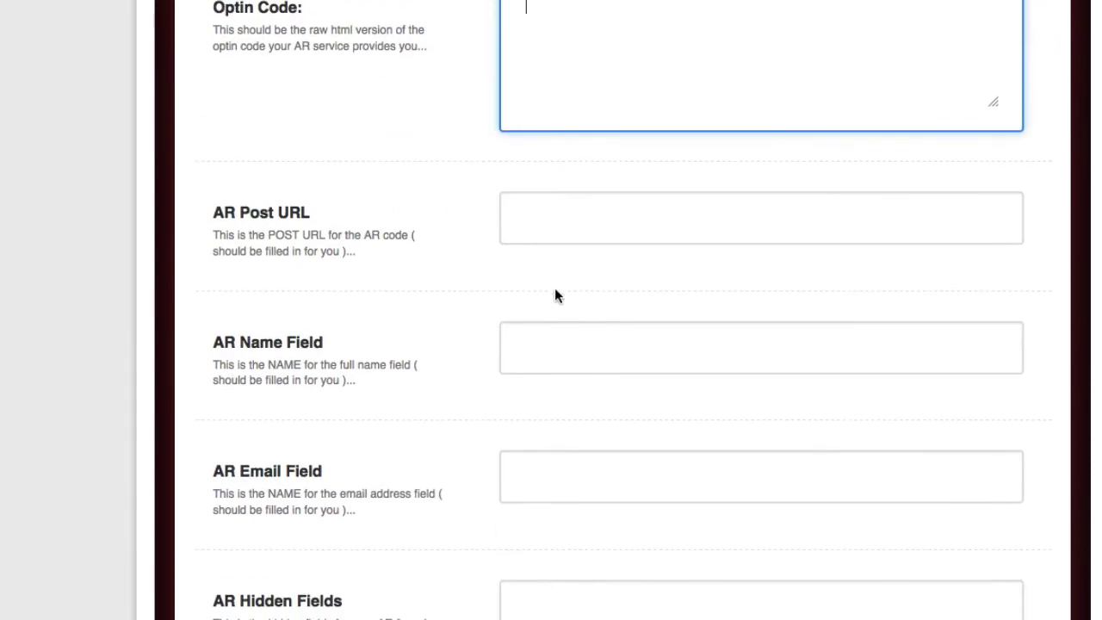
scroll(559, 288, "up", 4)
scroll(561, 284, "up", 3)
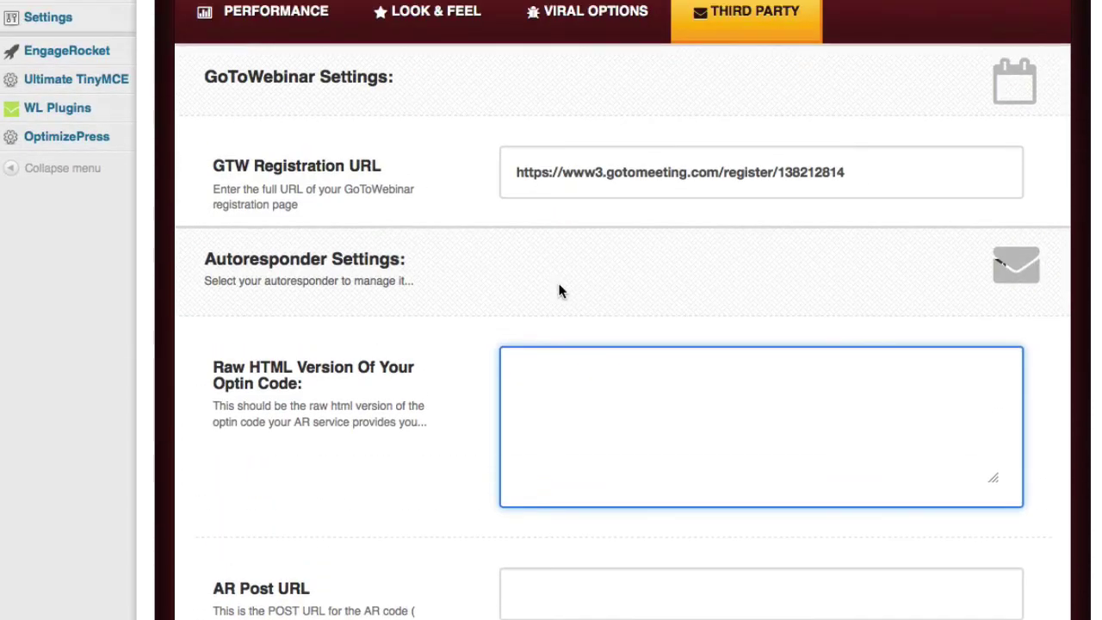
Step: Preview the popover and check its heading, viral title and viral description
left_click(861, 2)
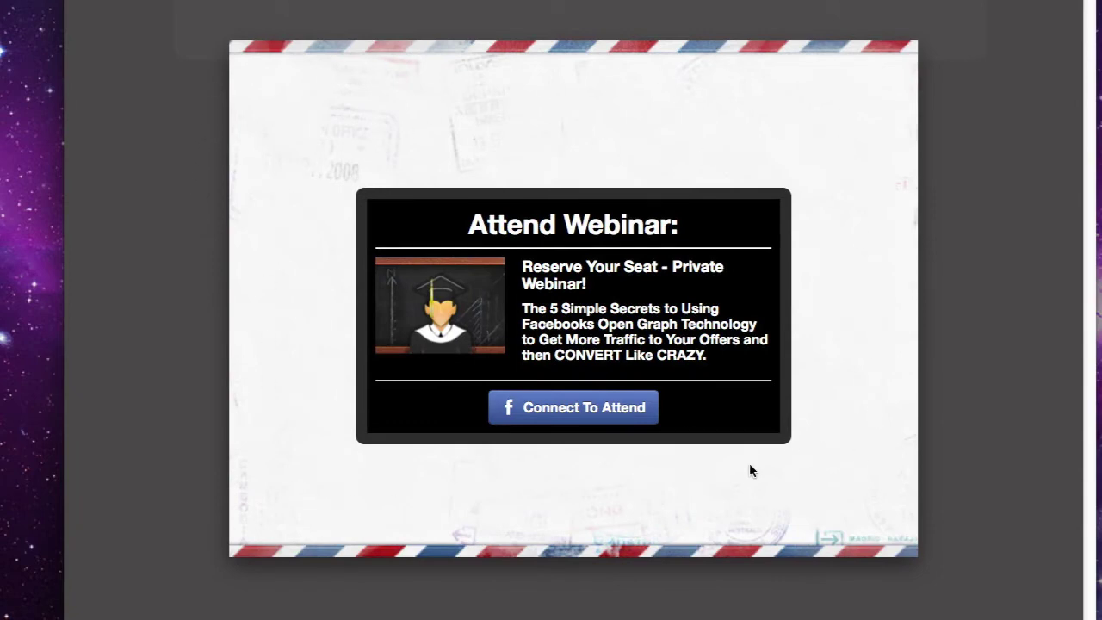
mouse_move(464, 231)
left_mouse_down()
mouse_move(681, 234)
mouse_move(448, 234)
left_mouse_up()
left_click(697, 239)
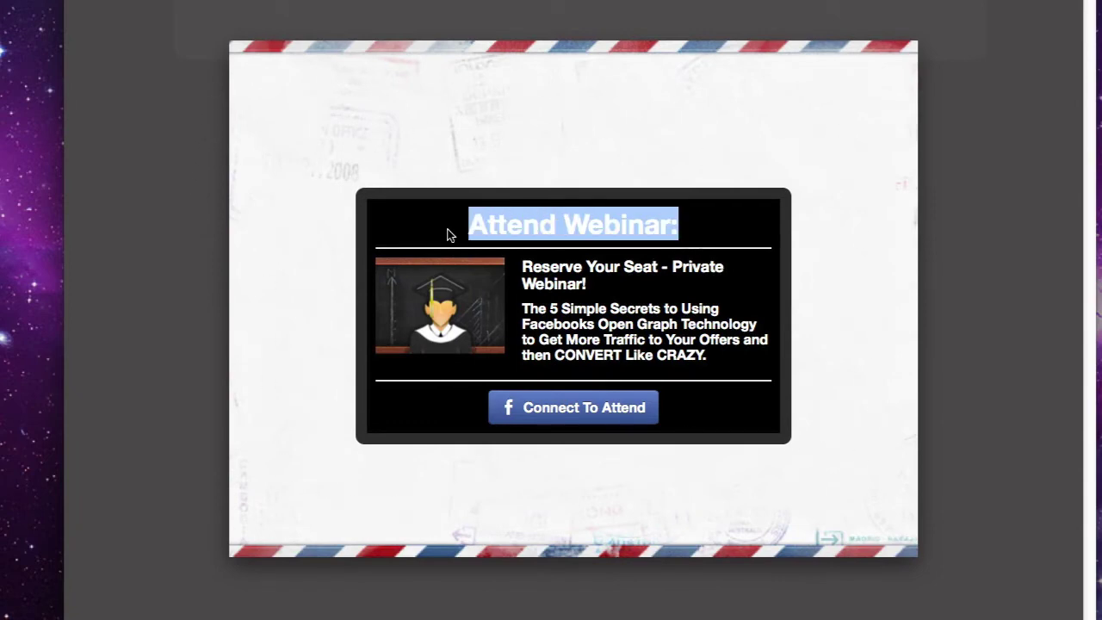
left_click_drag(587, 285, 526, 267)
left_click_drag(522, 308, 729, 371)
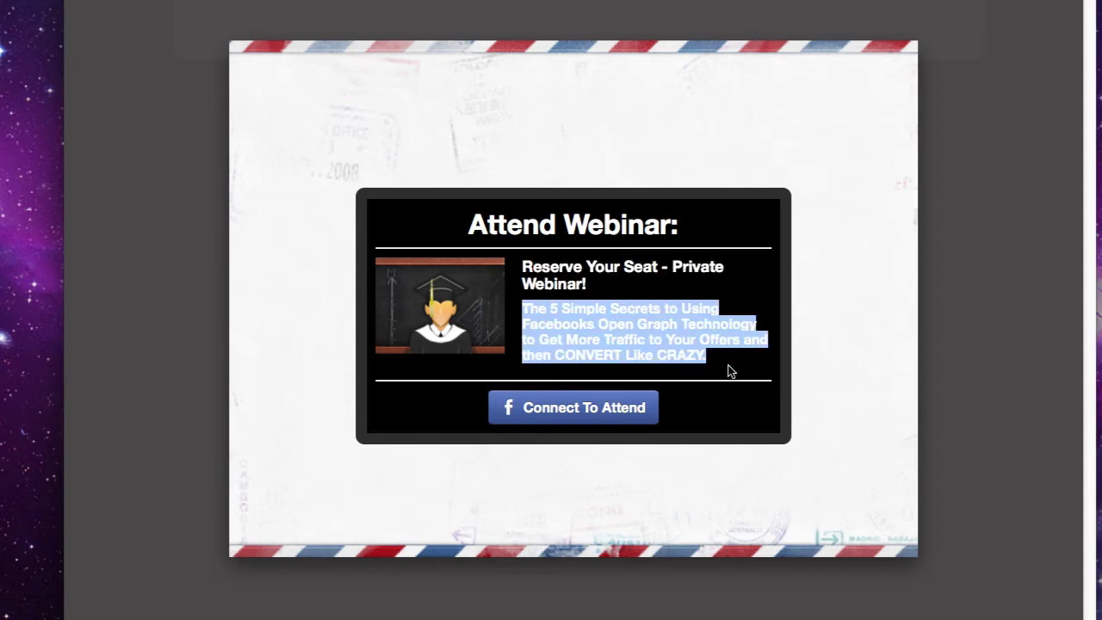
left_click(729, 372)
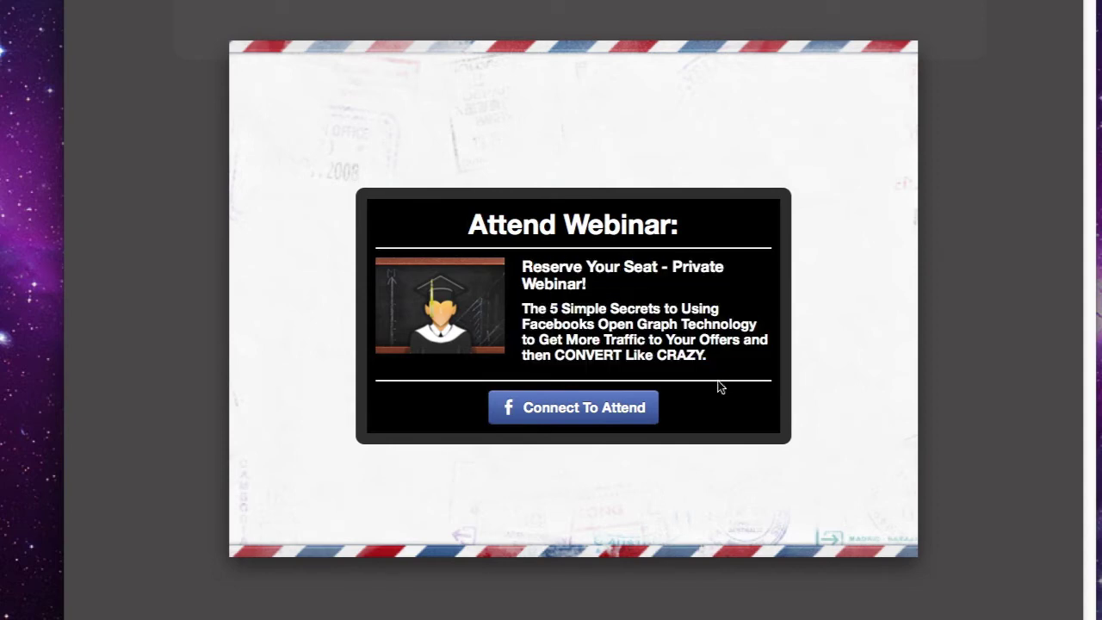
Step: Connect to attend through Facebook and approve Engage Rocket's access to the public profile, friend list and email address
left_click(567, 412)
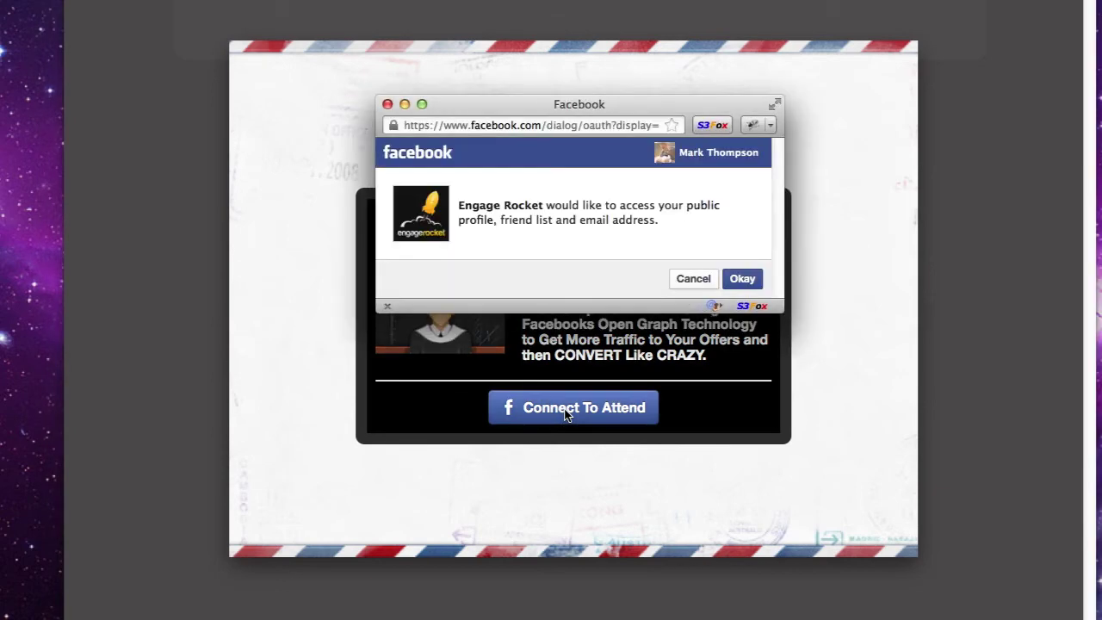
left_click(753, 283)
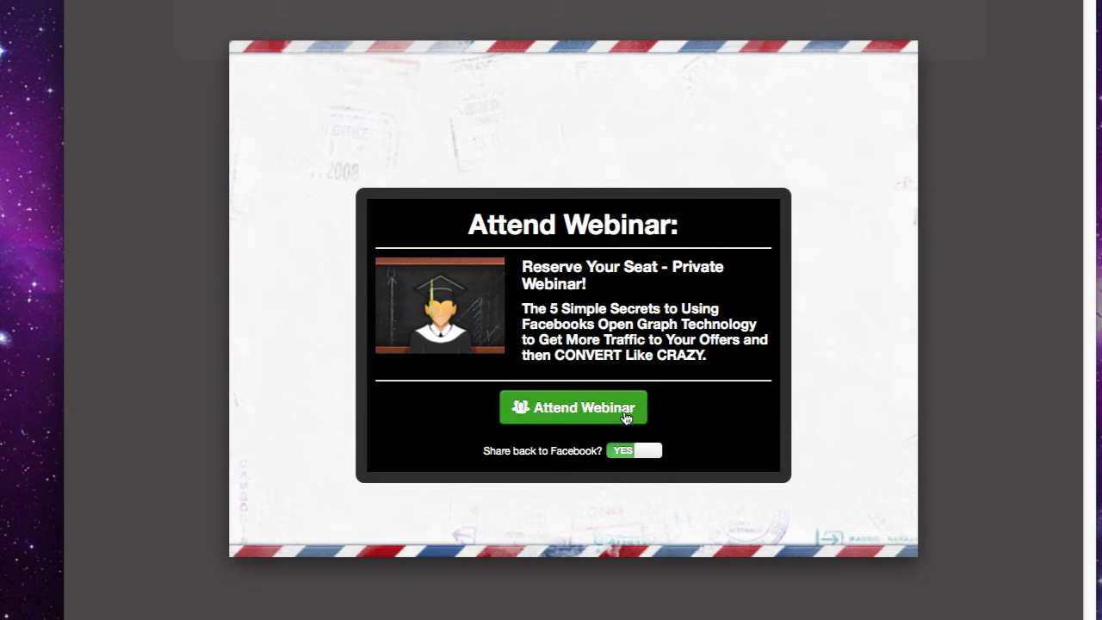
Step: Attend the webinar with sharing back to Facebook on, allowing Engage Rocket to post publicly
left_click(578, 415)
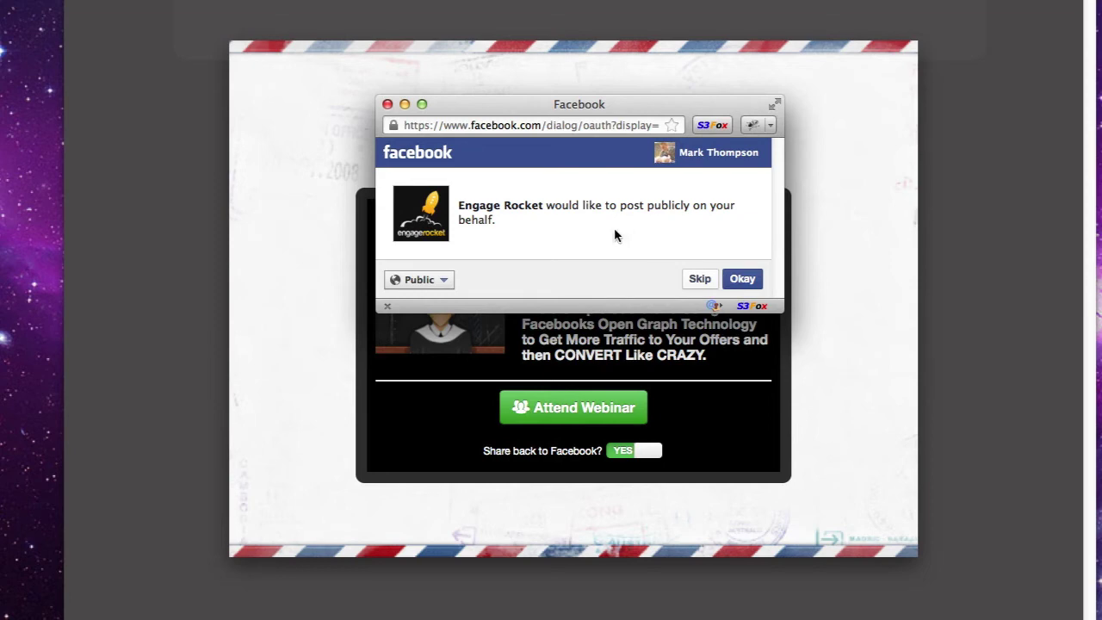
left_click(744, 279)
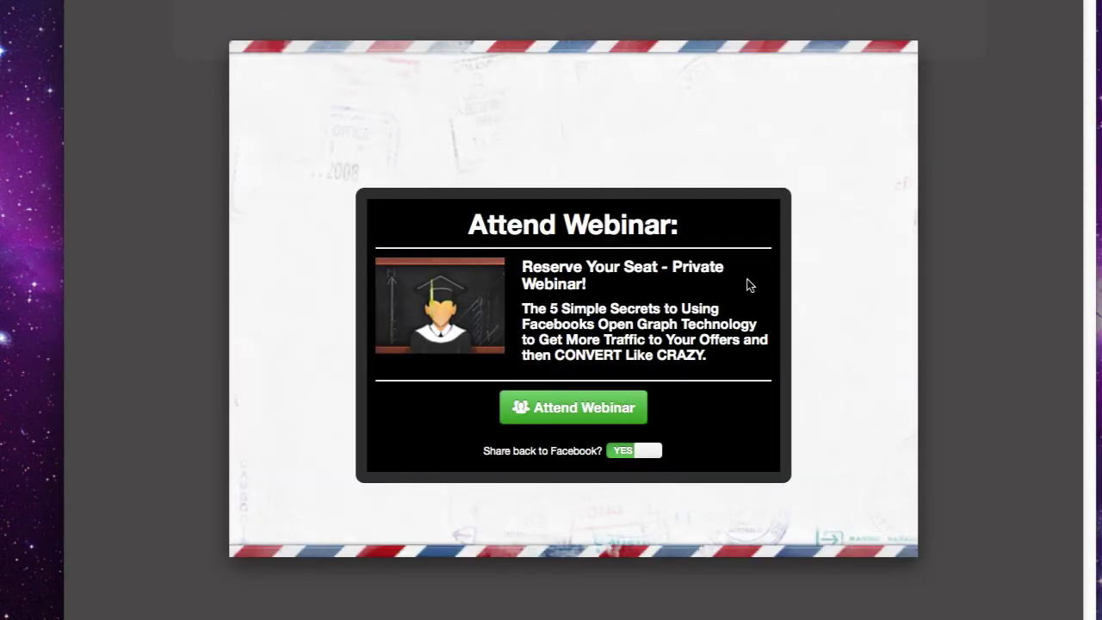
left_click(530, 402)
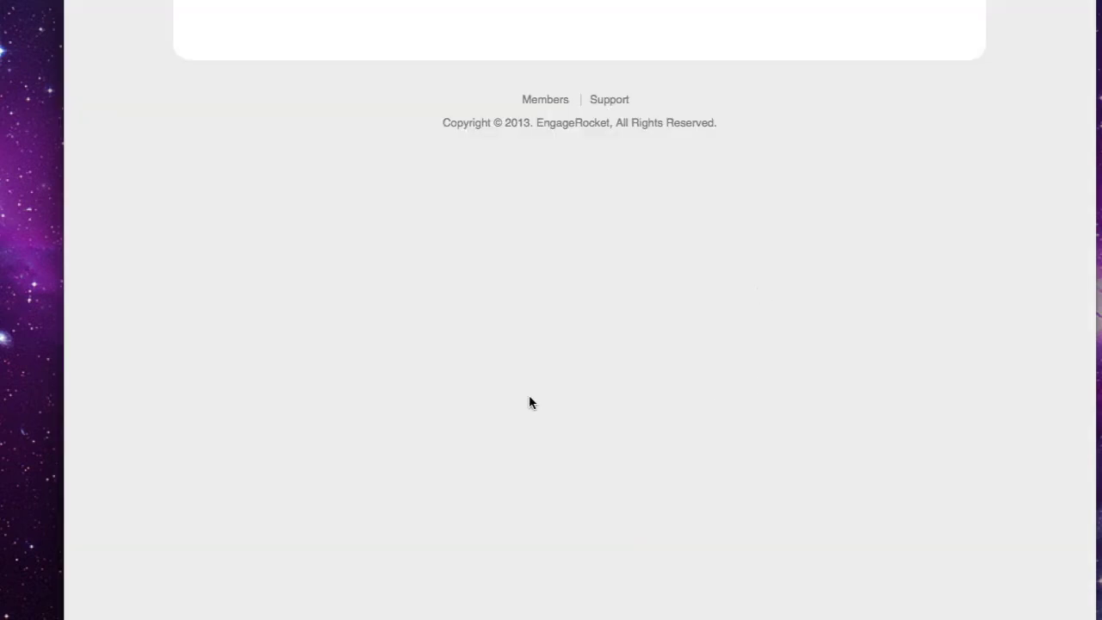
scroll(691, 108, "up", 3)
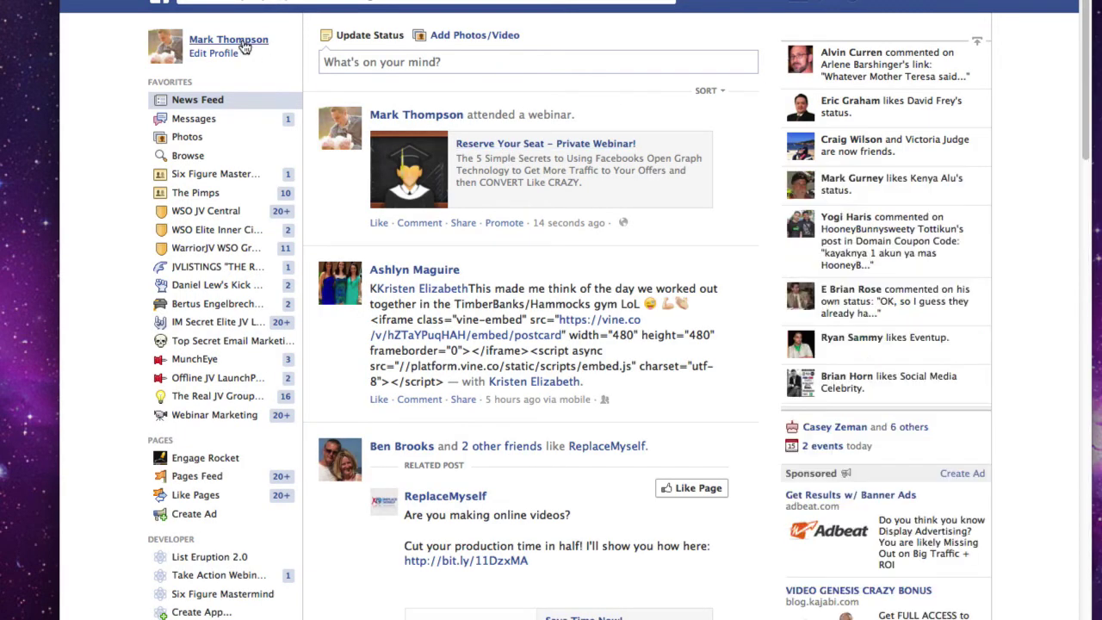
Step: Check the shared webinar story on the Facebook profile timeline and return to the news feed
left_click(245, 40)
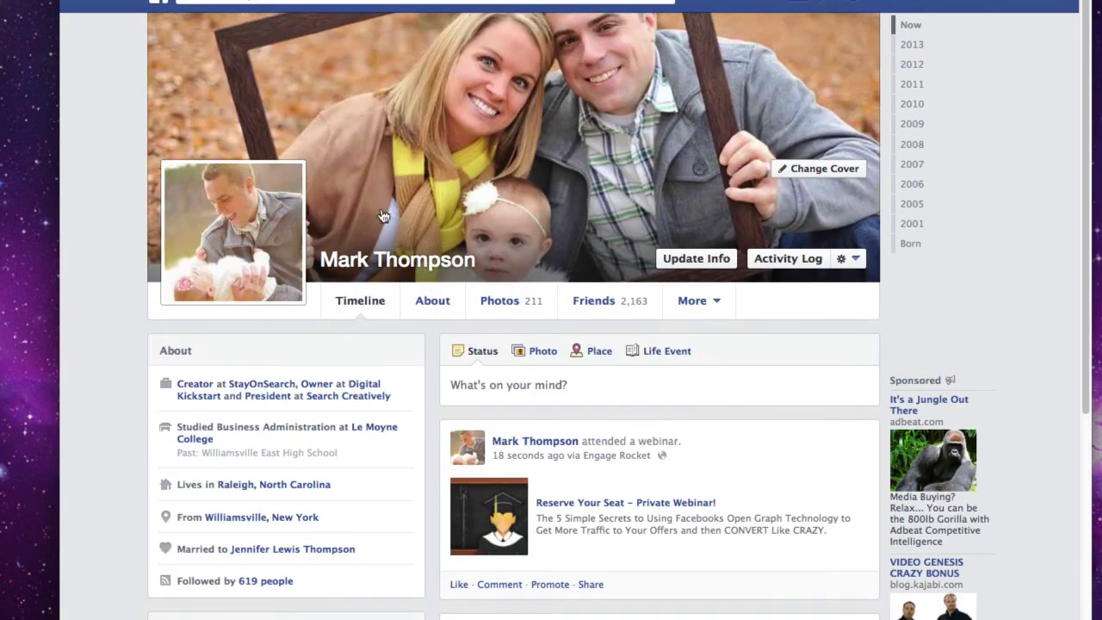
left_click(405, 268)
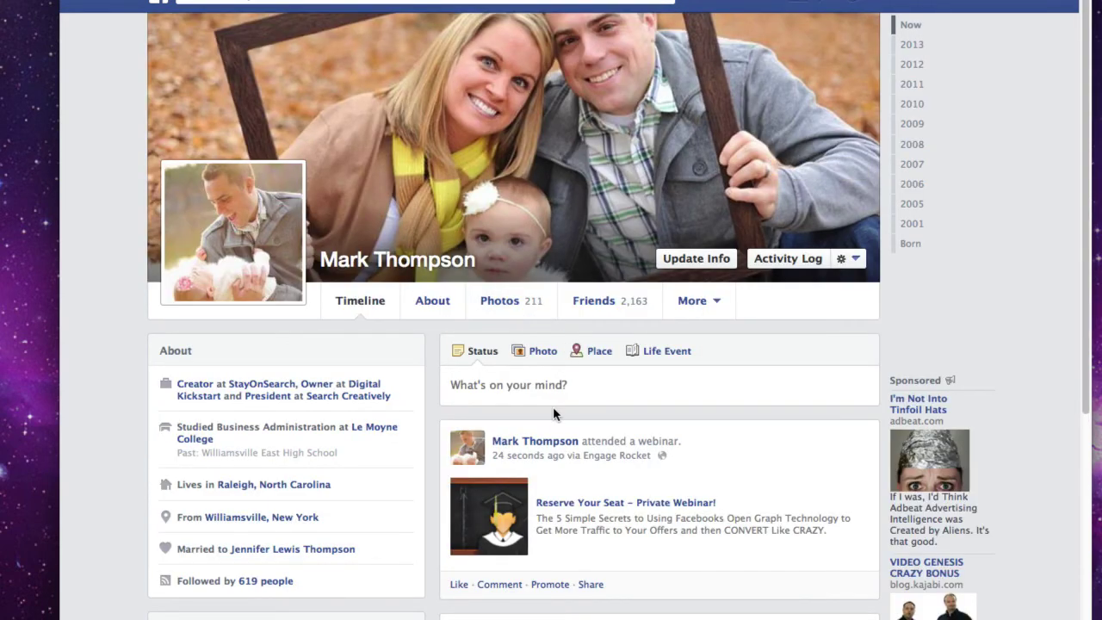
left_click(553, 444)
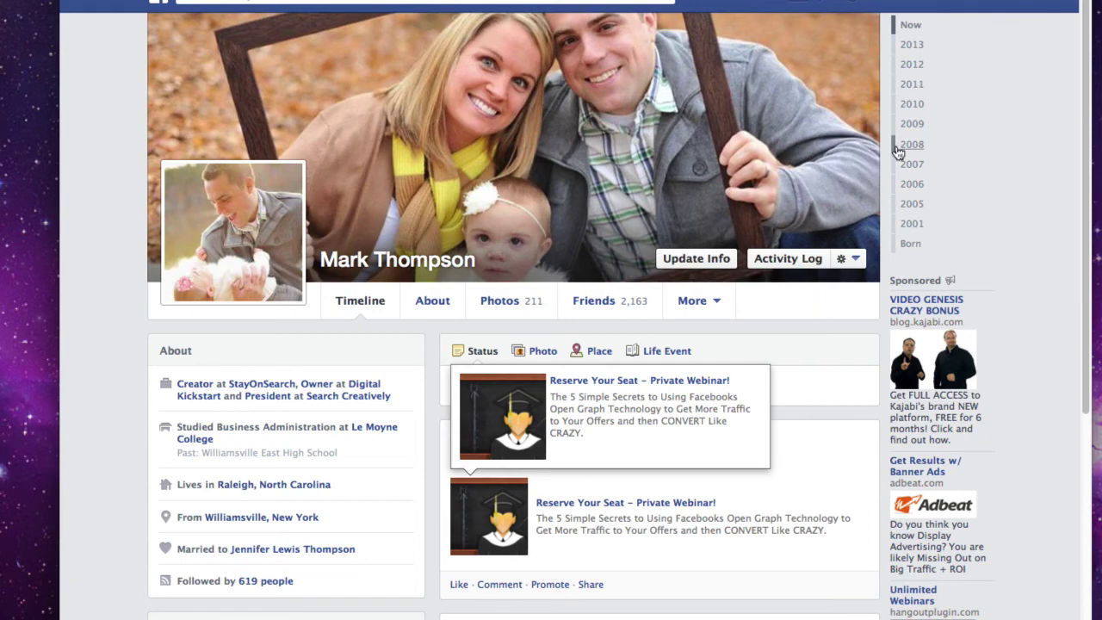
left_click(890, 2)
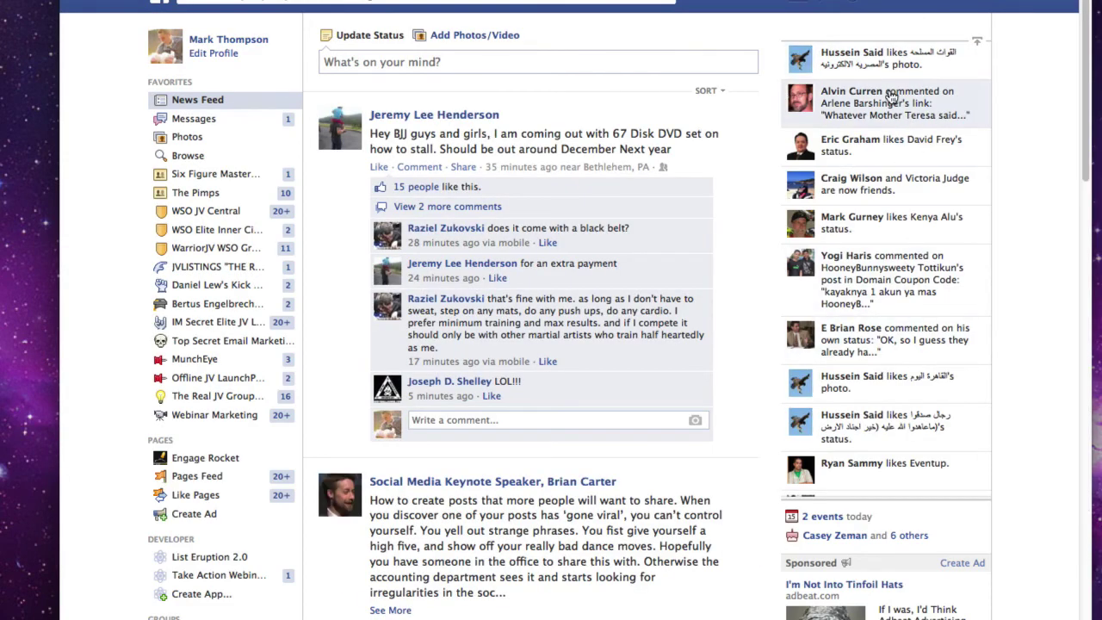
mouse_move(892, 98)
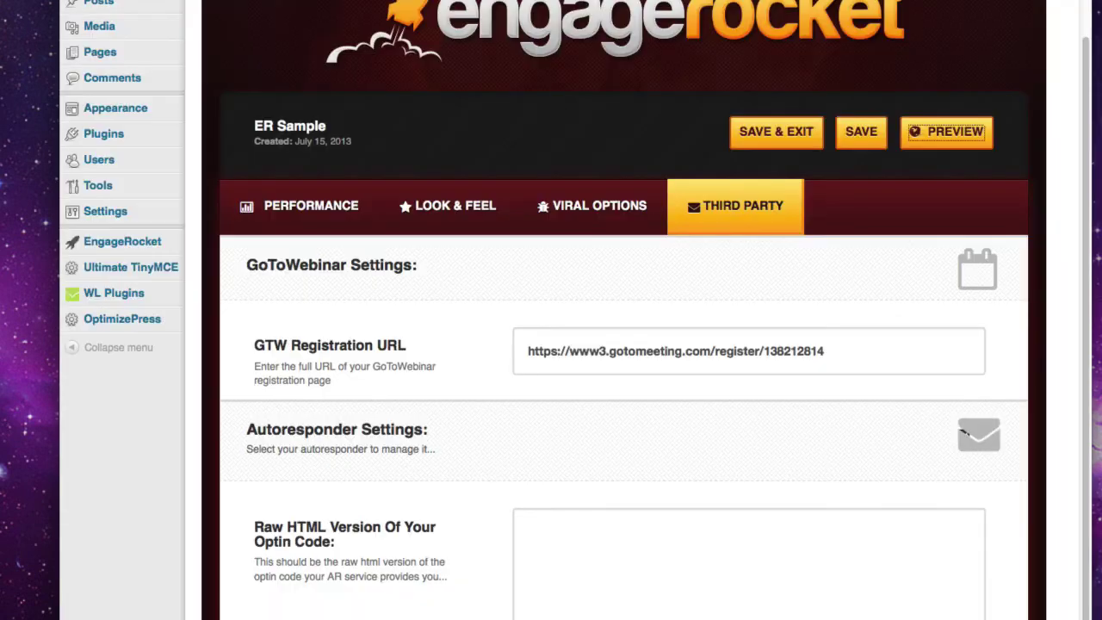
Step: Review the ER Sample popover's unique views, optins and conversion rate, and return to the list of EngageRocket popovers
left_click(303, 234)
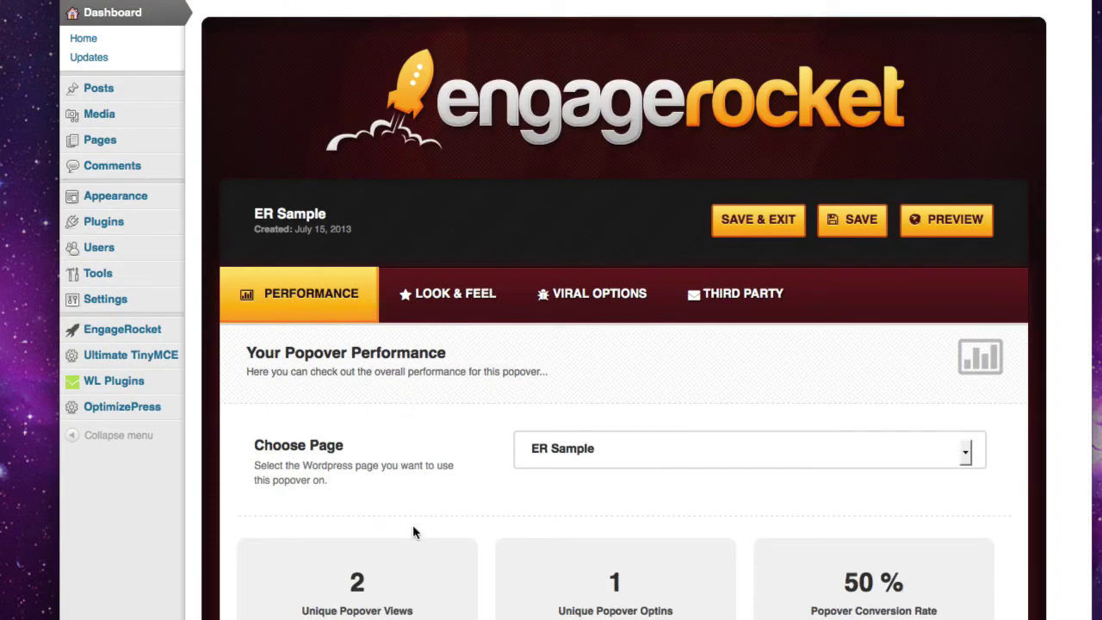
scroll(362, 568, "down", 3)
left_click_drag(400, 509, 290, 504)
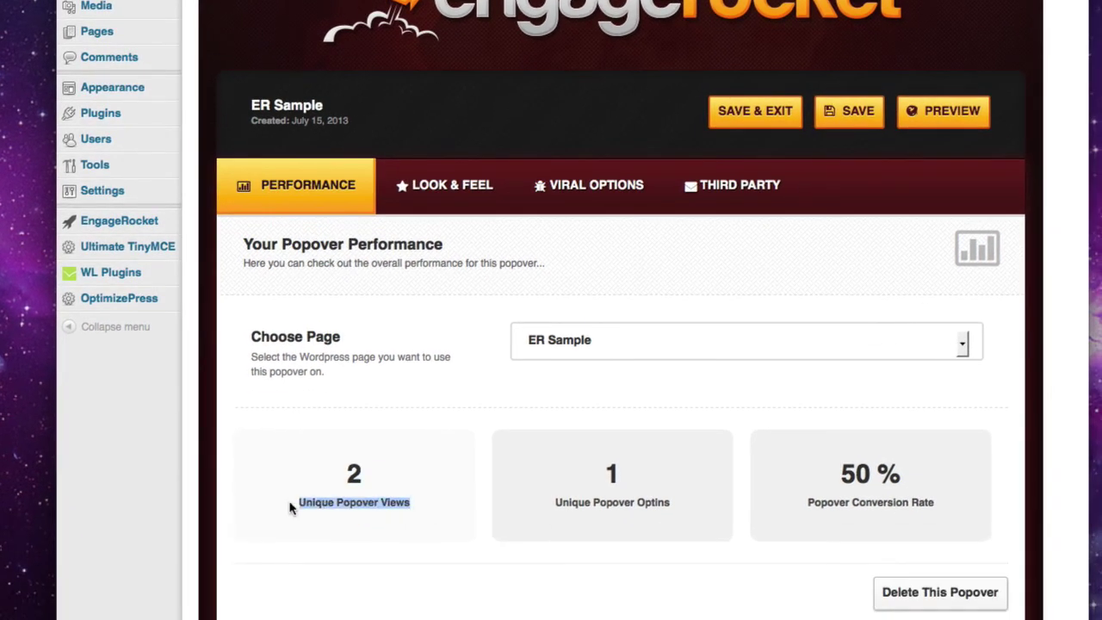
left_click(560, 509)
left_click_drag(561, 509, 711, 511)
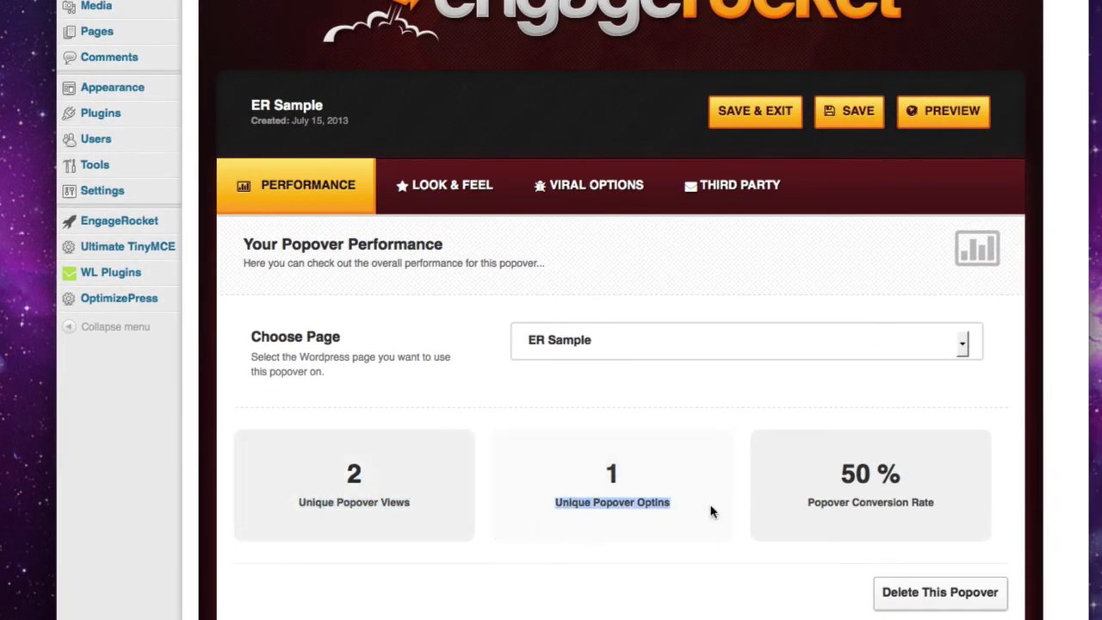
left_click(707, 513)
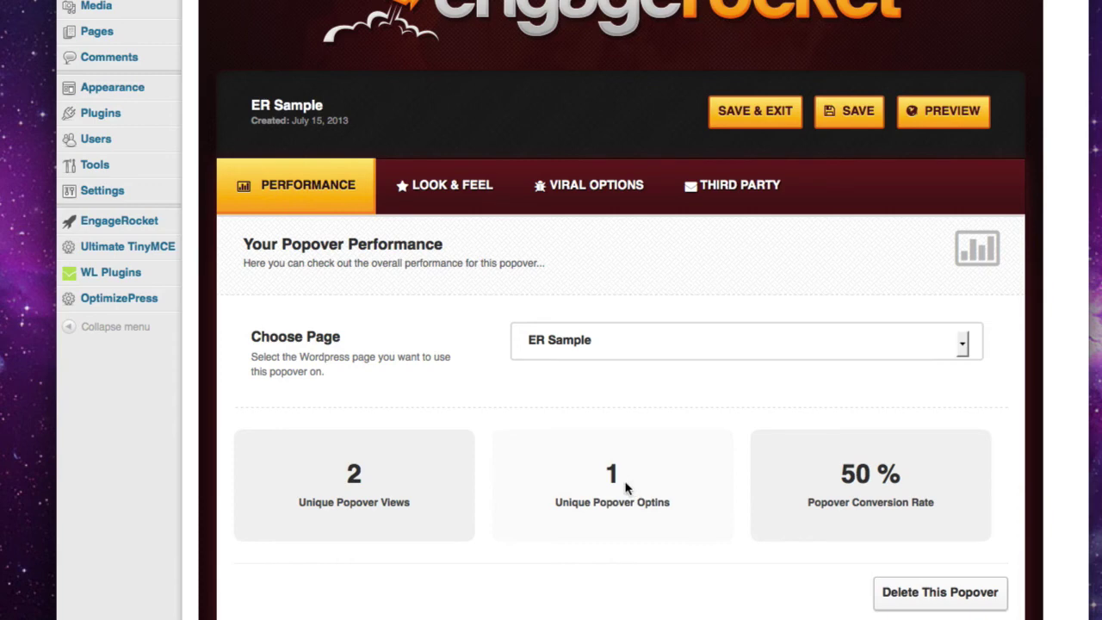
left_click_drag(806, 507, 927, 516)
left_click(927, 517)
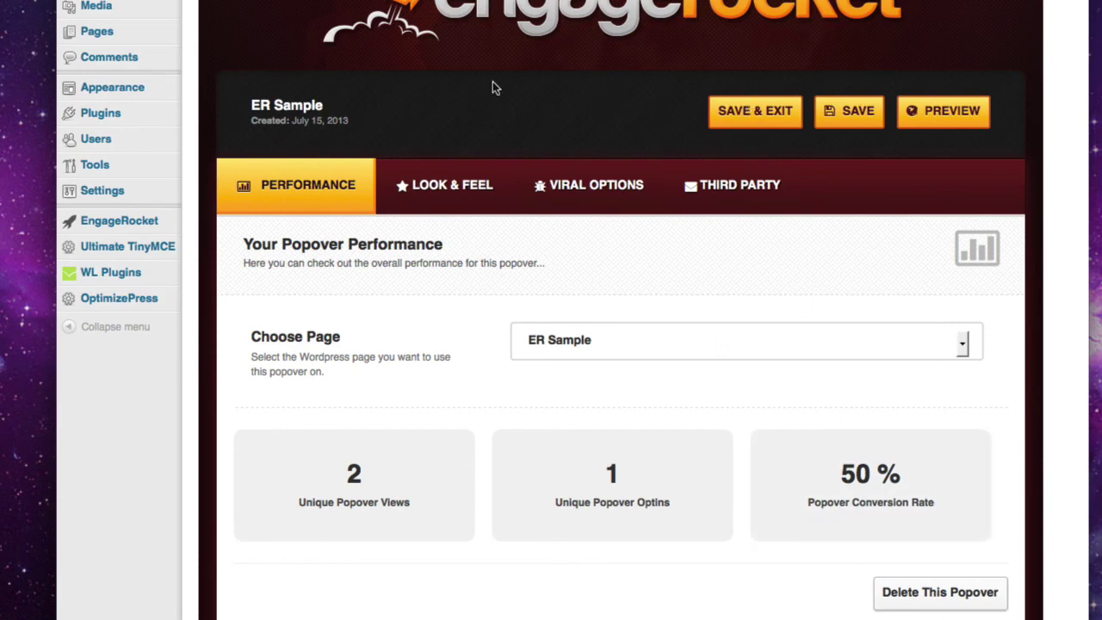
left_click(569, 19)
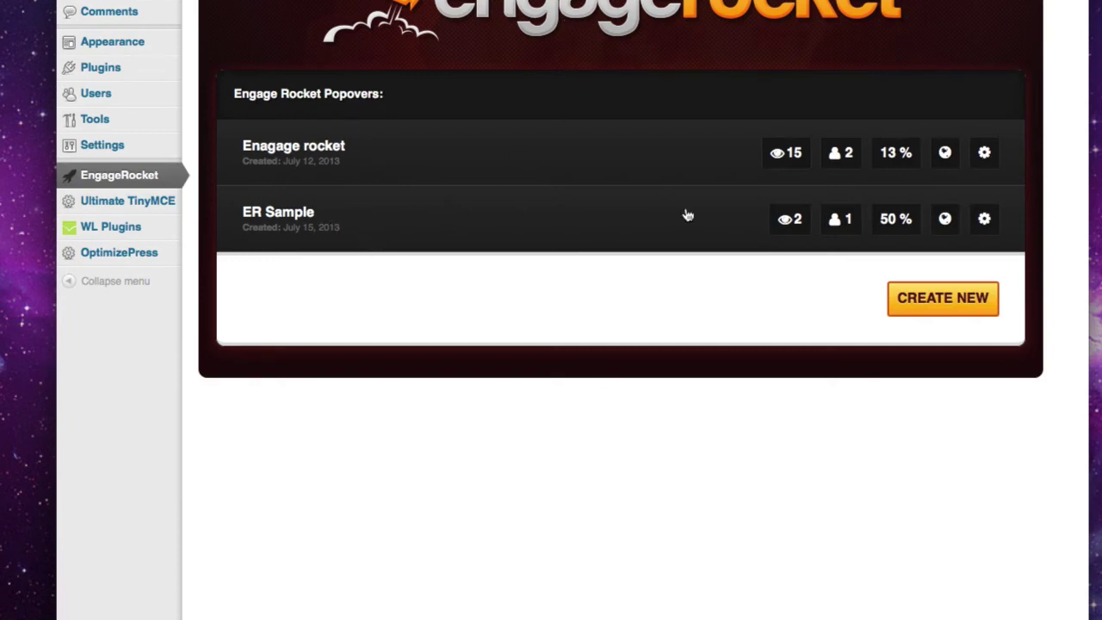